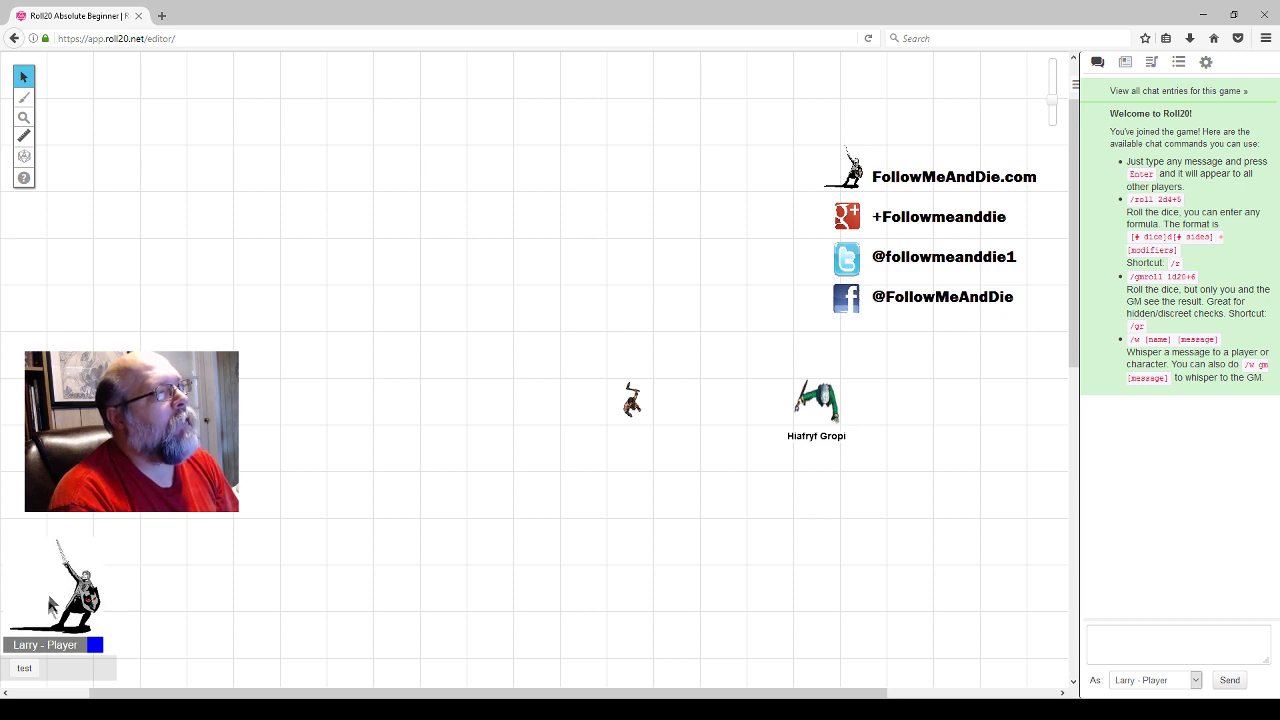
Set the player video/avatar size to Names only in the personal settings and return to the chat.
mouse_move(47, 653)
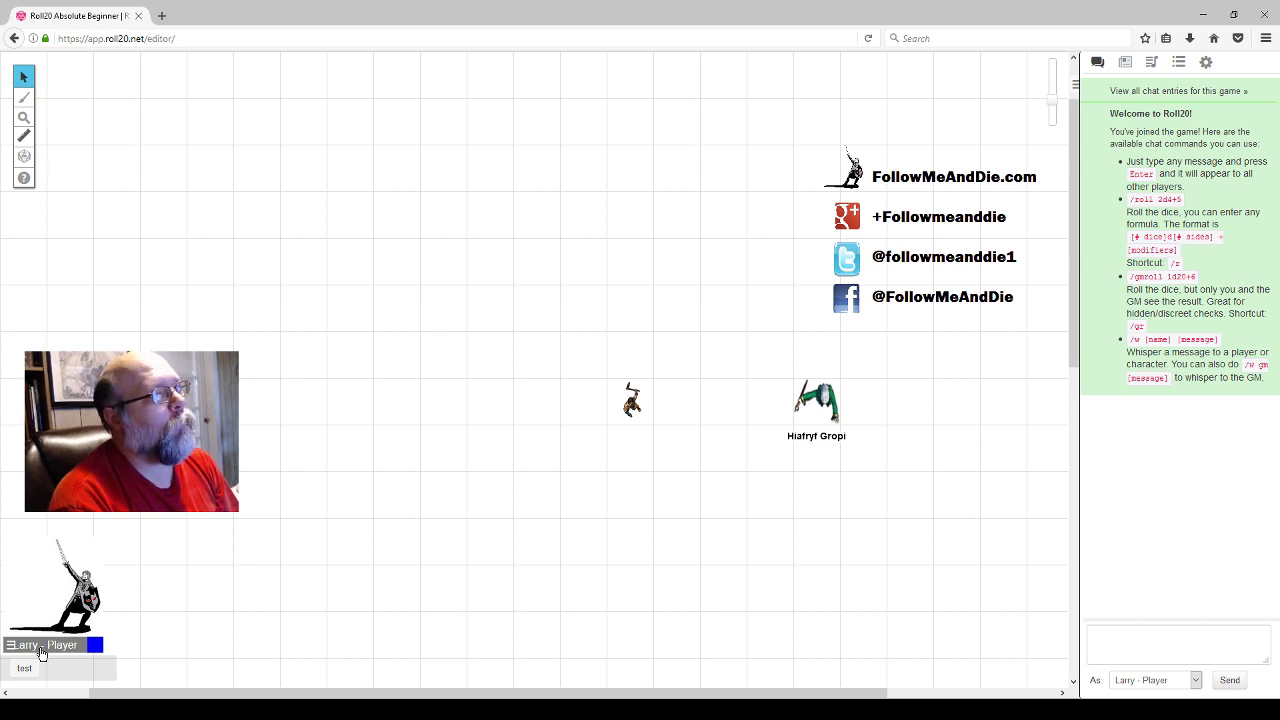
click(1207, 63)
click(1158, 177)
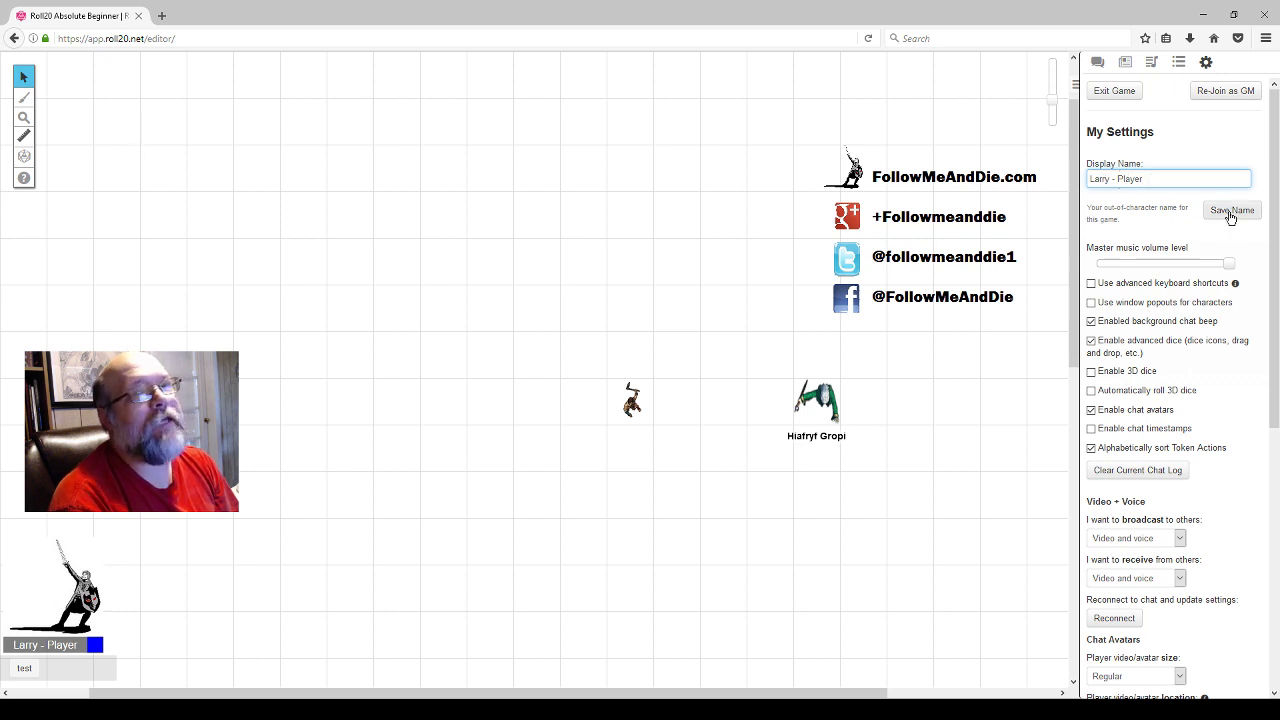
scroll(1265, 337, down, 3)
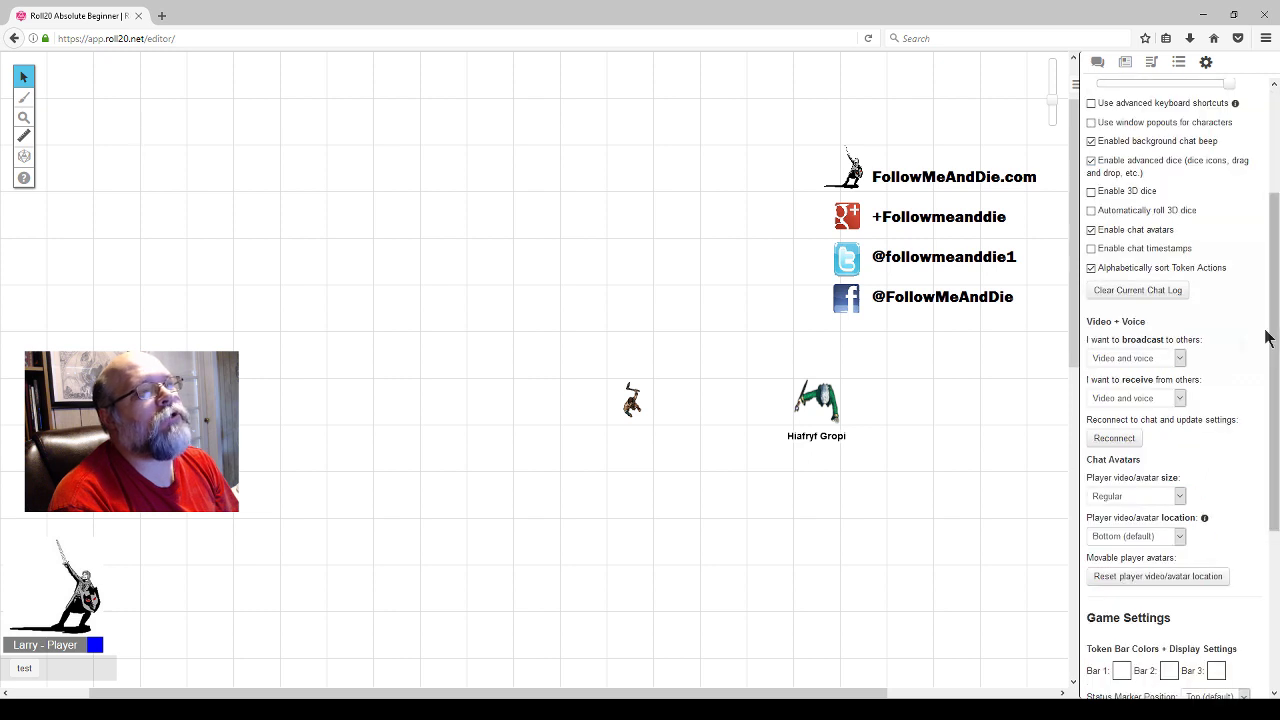
click(1182, 498)
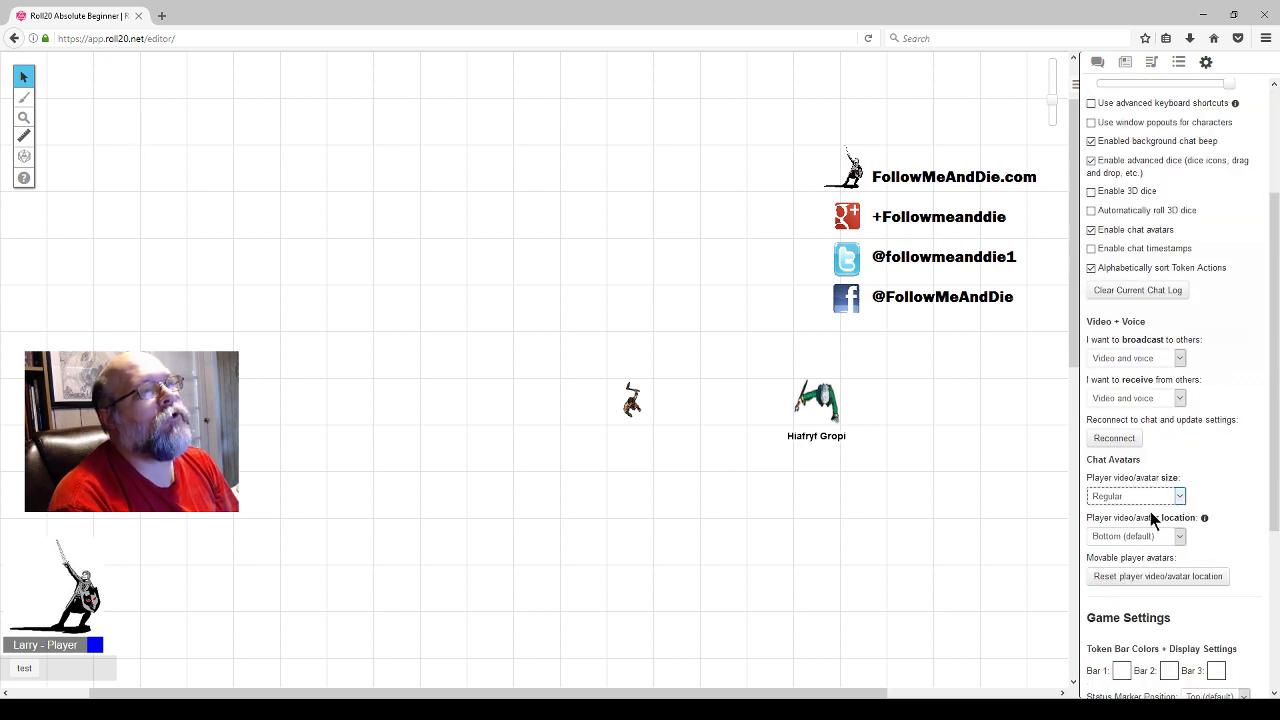
key(Down)
key(Up)
key(Up)
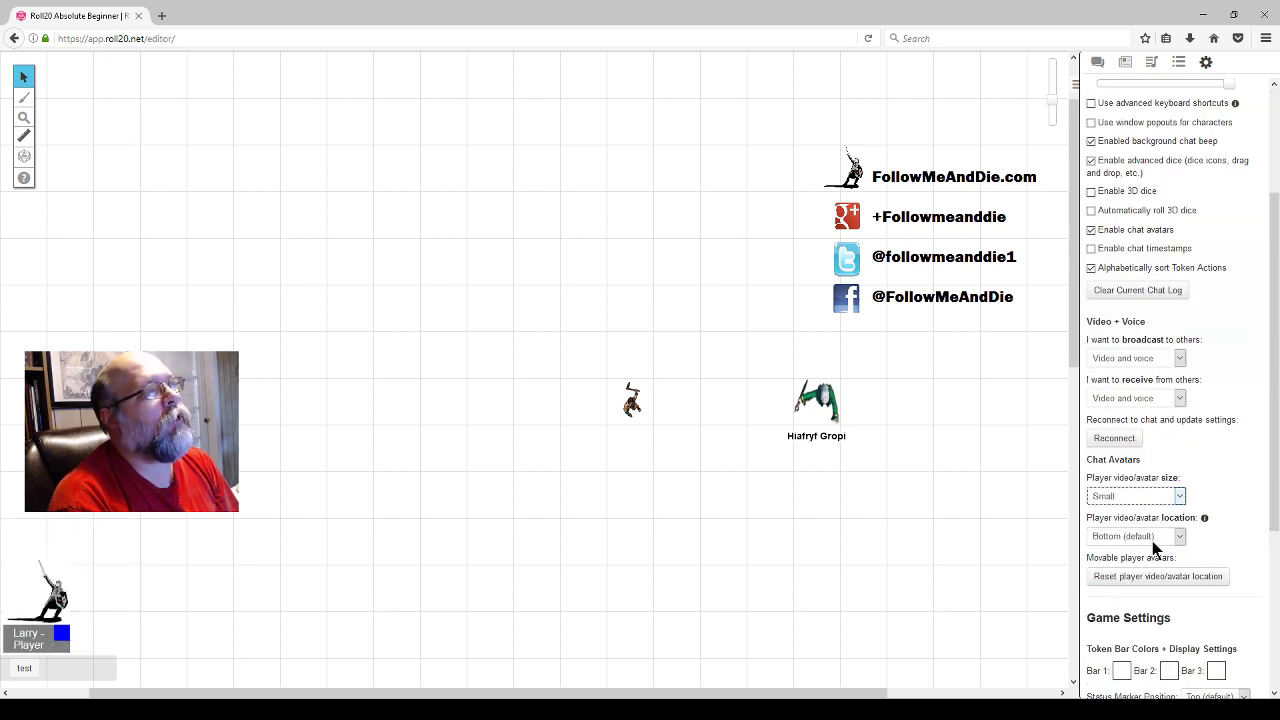
key(Down)
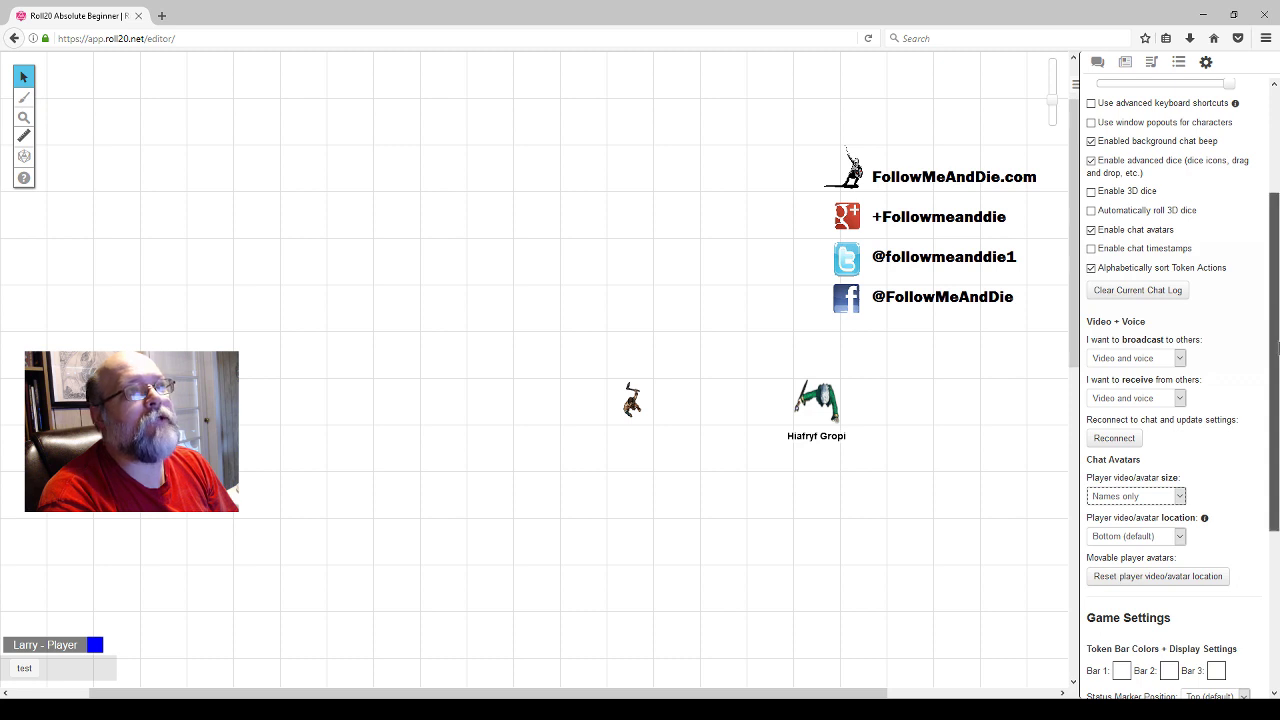
drag(1275, 483, 1275, 380)
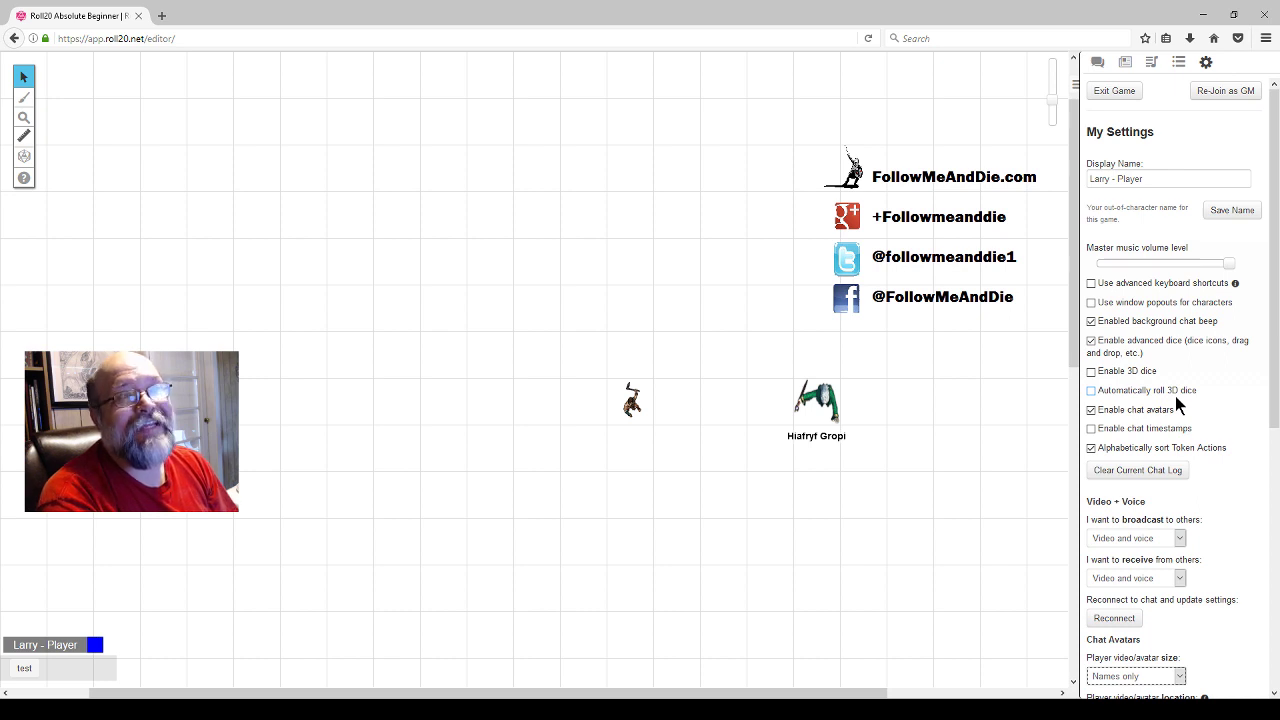
click(1097, 62)
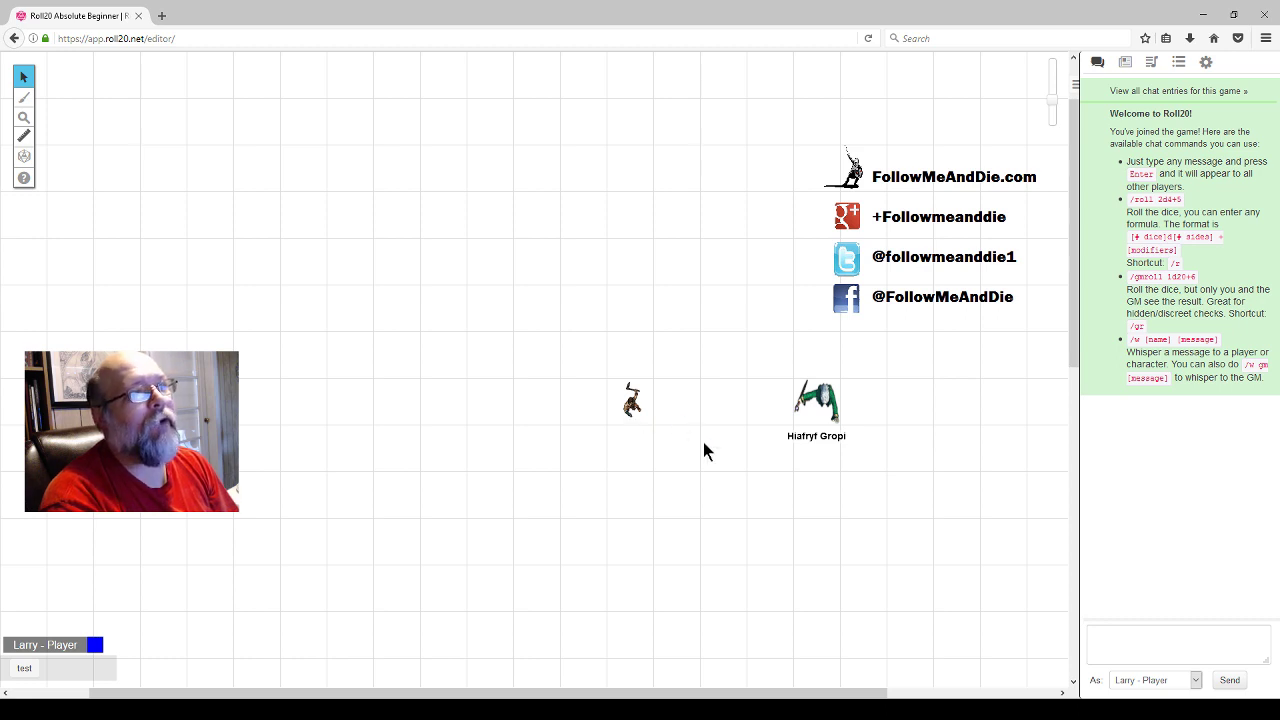
Review the name, bar and aura settings of the green-robed character token and cancel without saving.
click(818, 401)
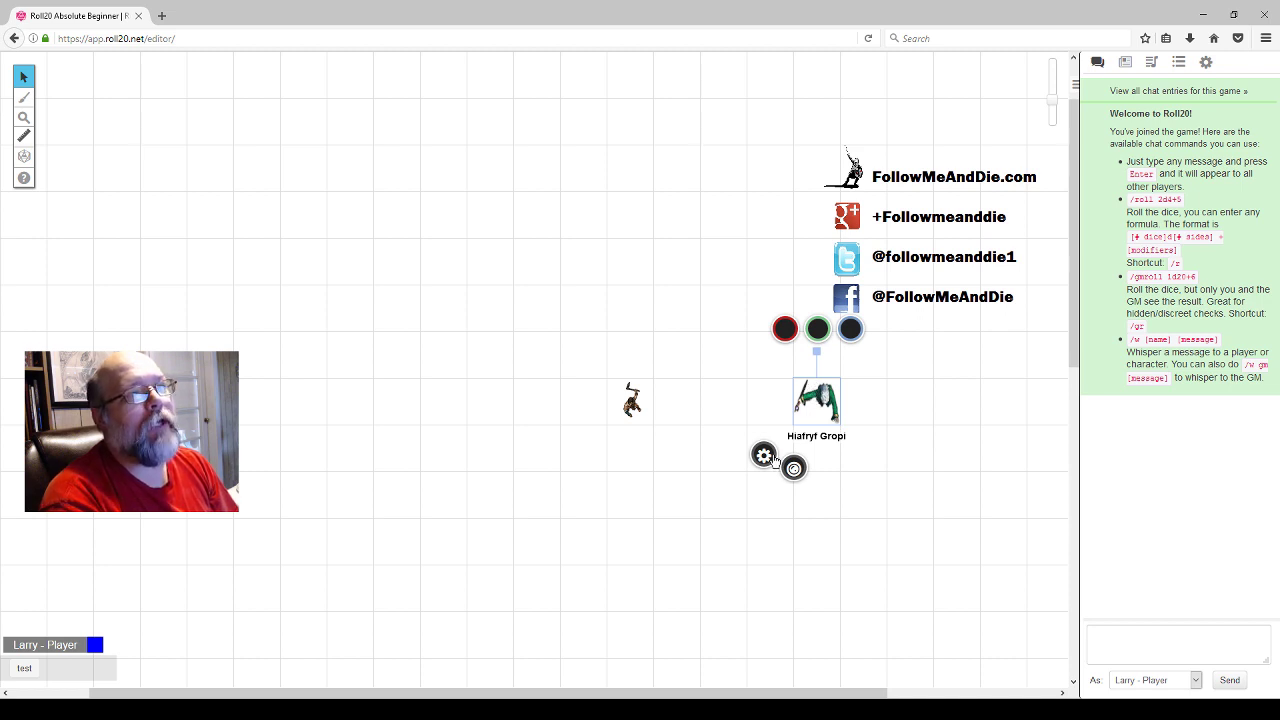
click(764, 456)
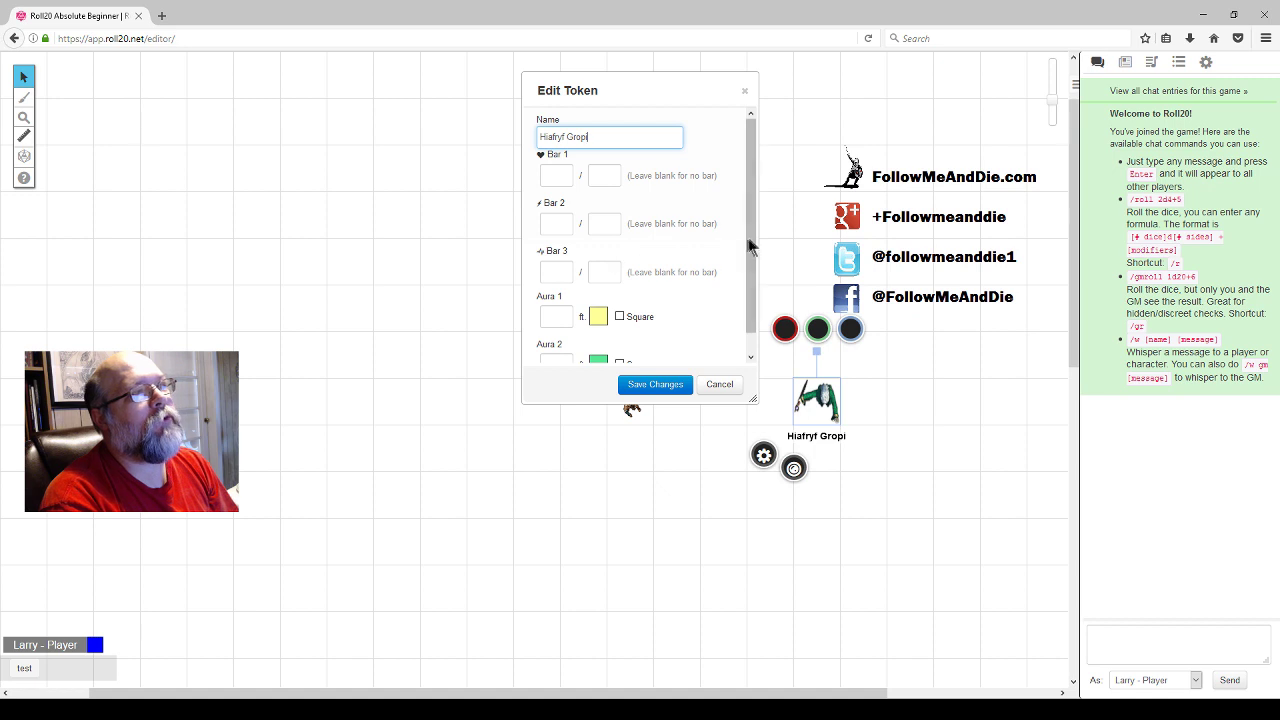
drag(751, 287, 753, 322)
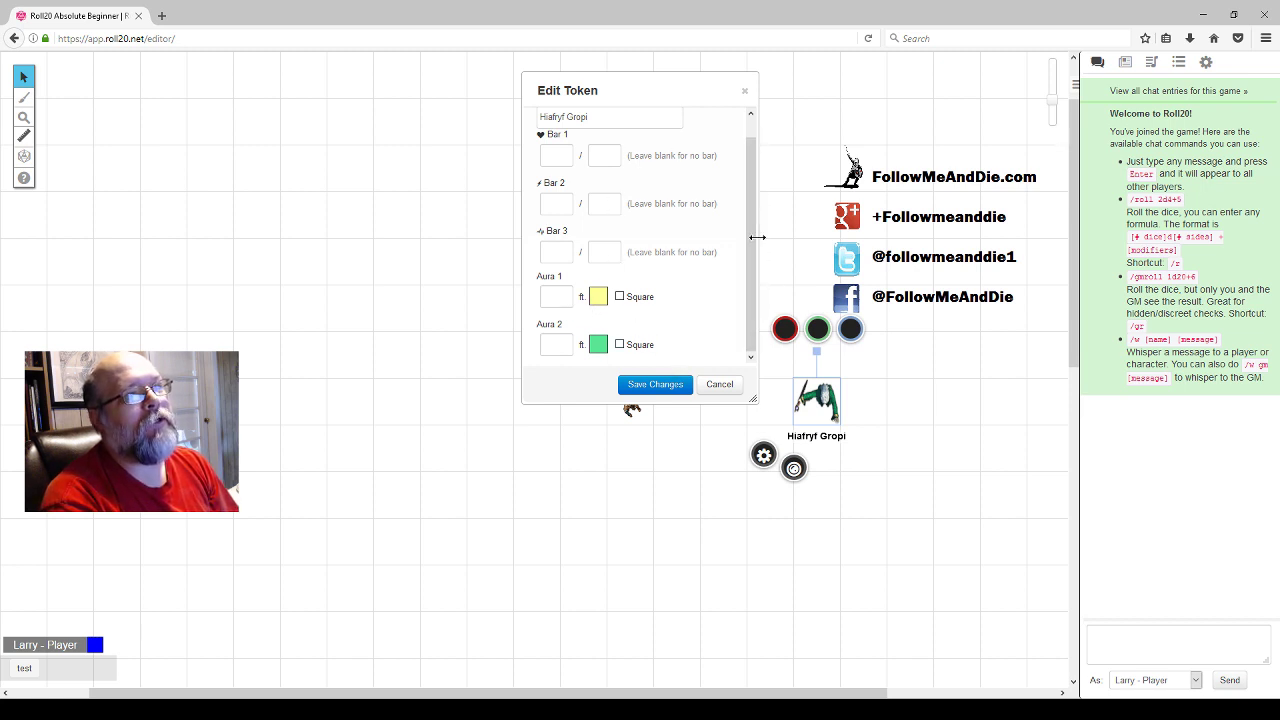
click(763, 457)
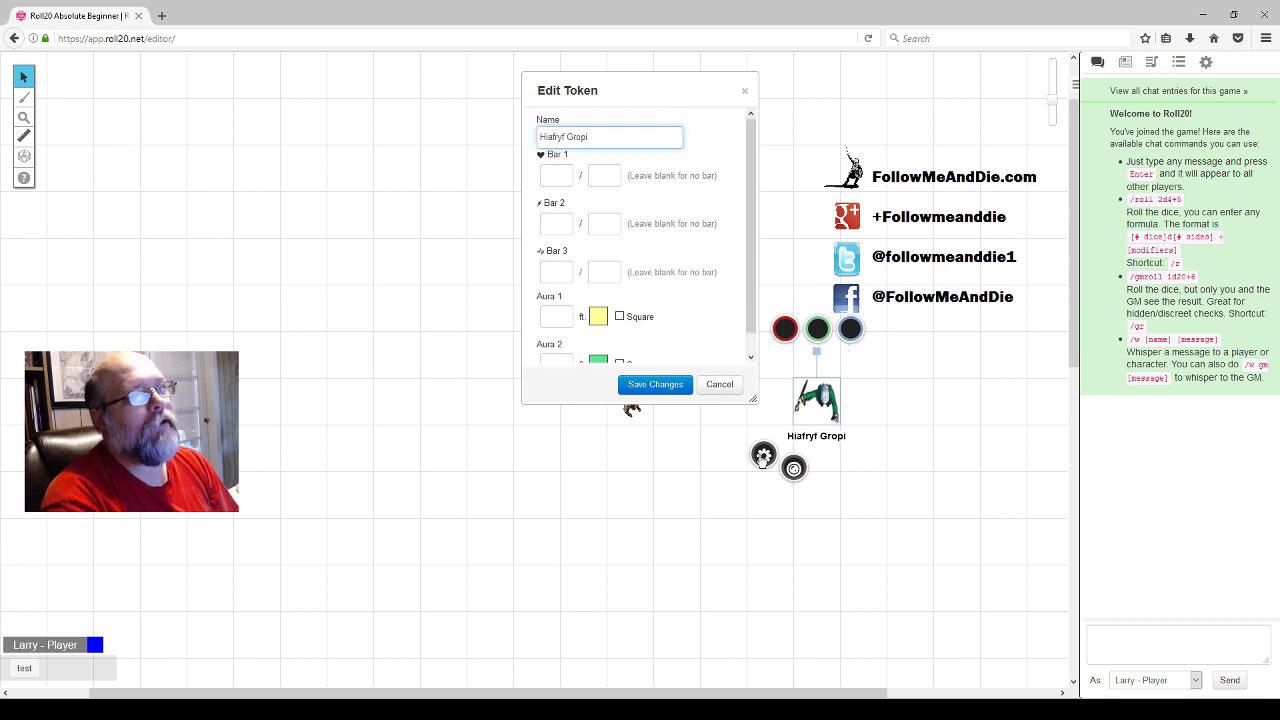
click(720, 384)
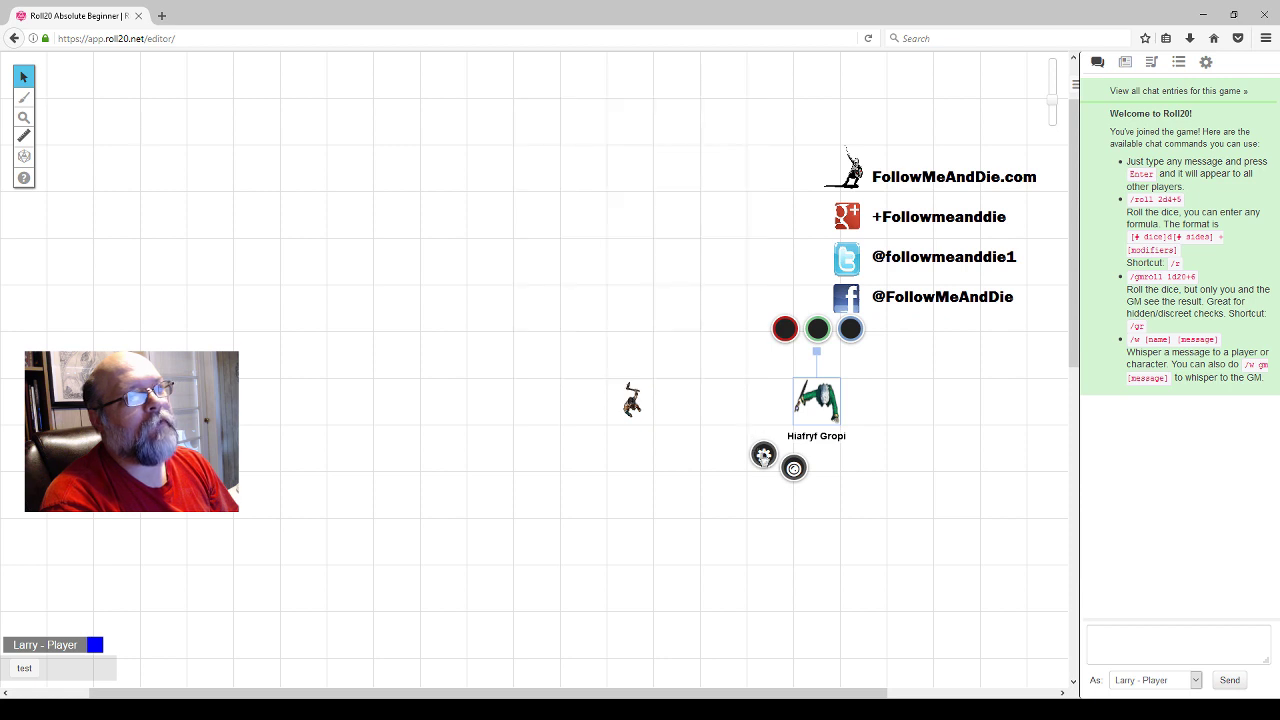
Browse the status markers available for the green-robed token and deselect the token.
click(794, 469)
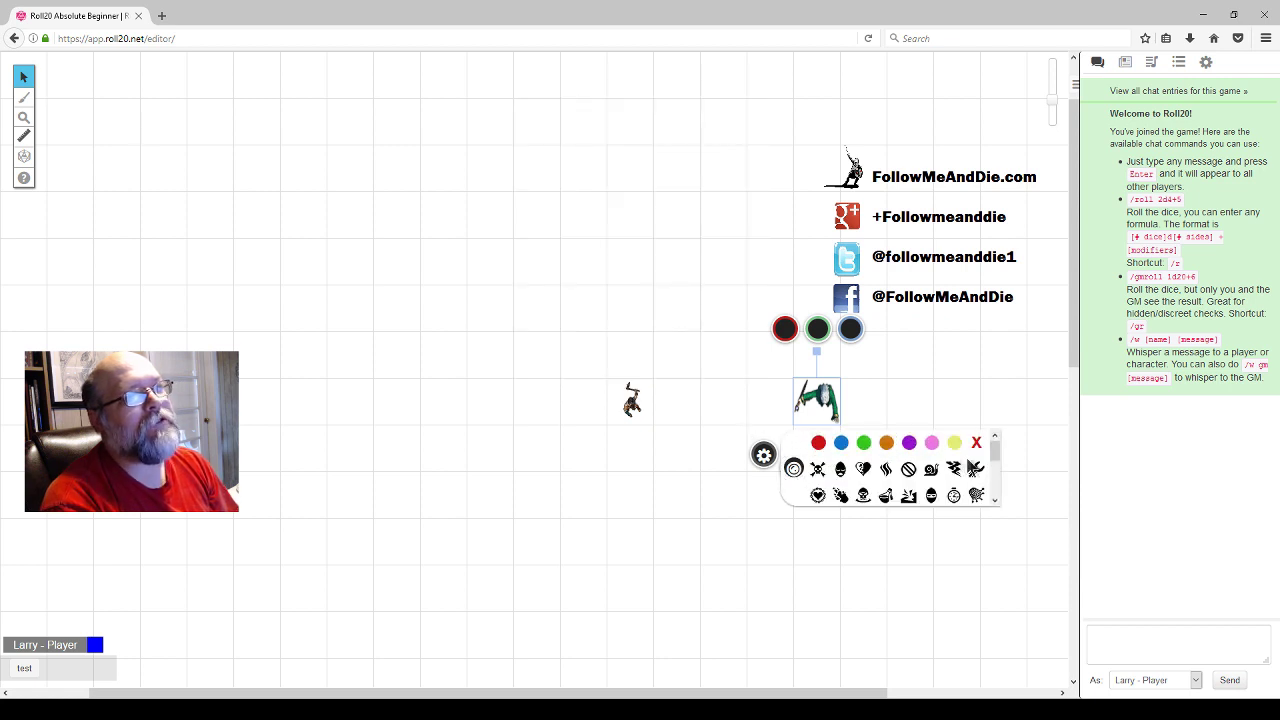
scroll(995, 477, down, 2)
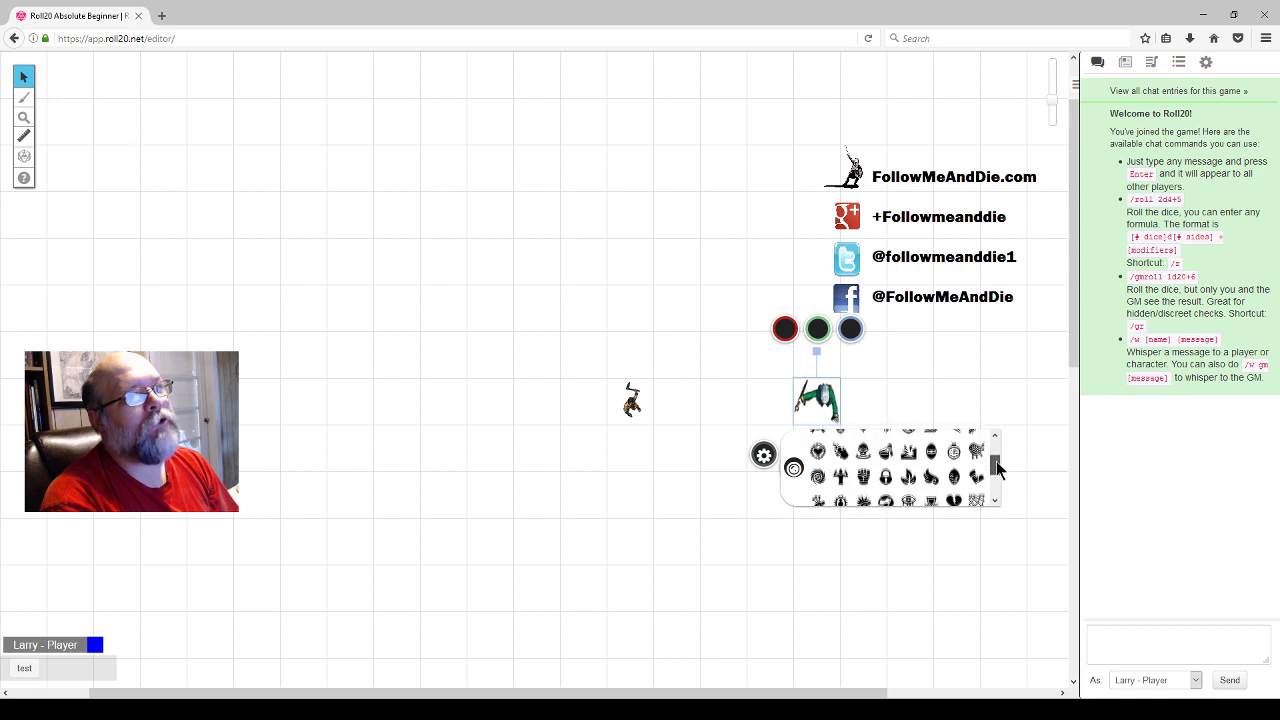
drag(997, 468, 994, 449)
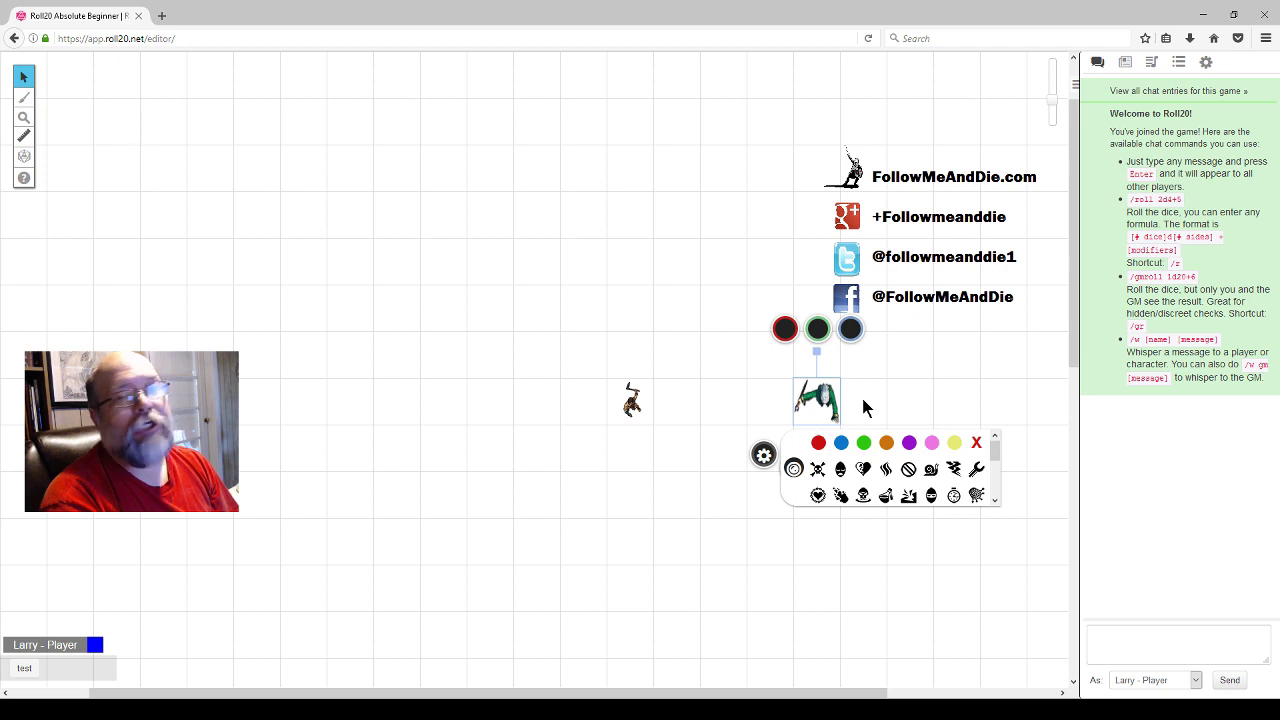
click(574, 320)
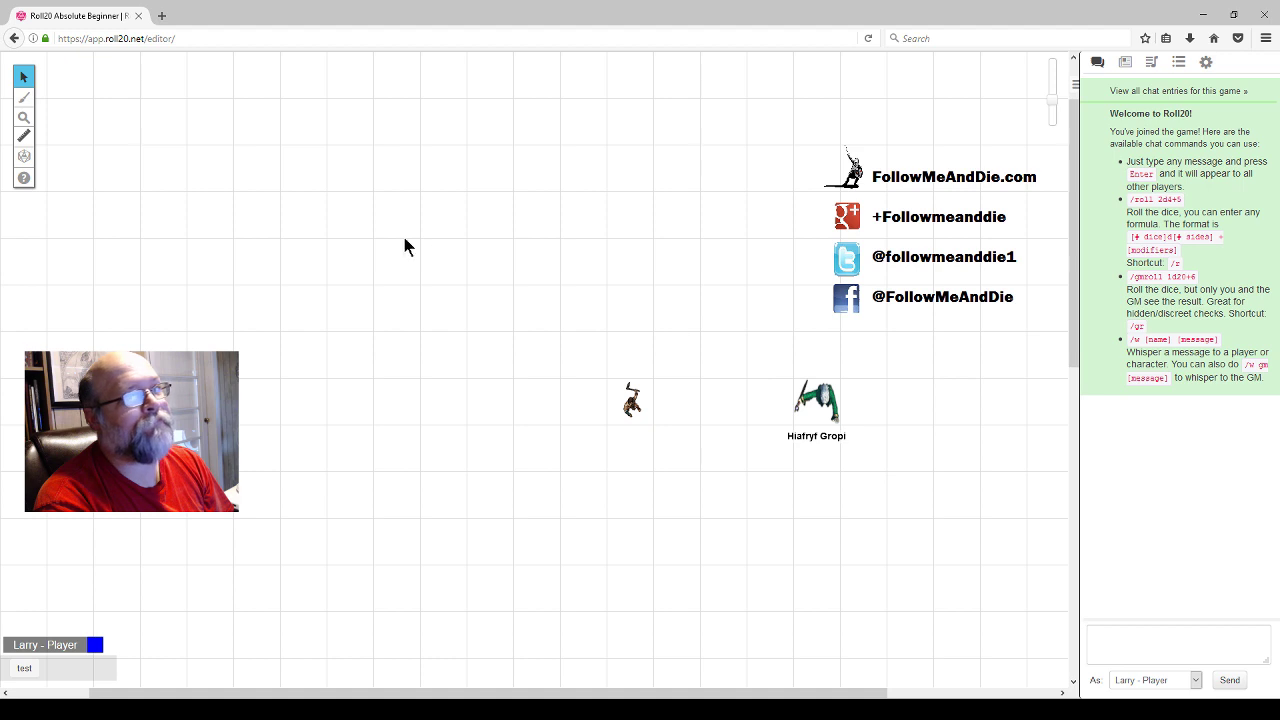
Add small blue freehand marks on the two character tokens and move the green-robed token up one grid square.
mouse_move(27, 80)
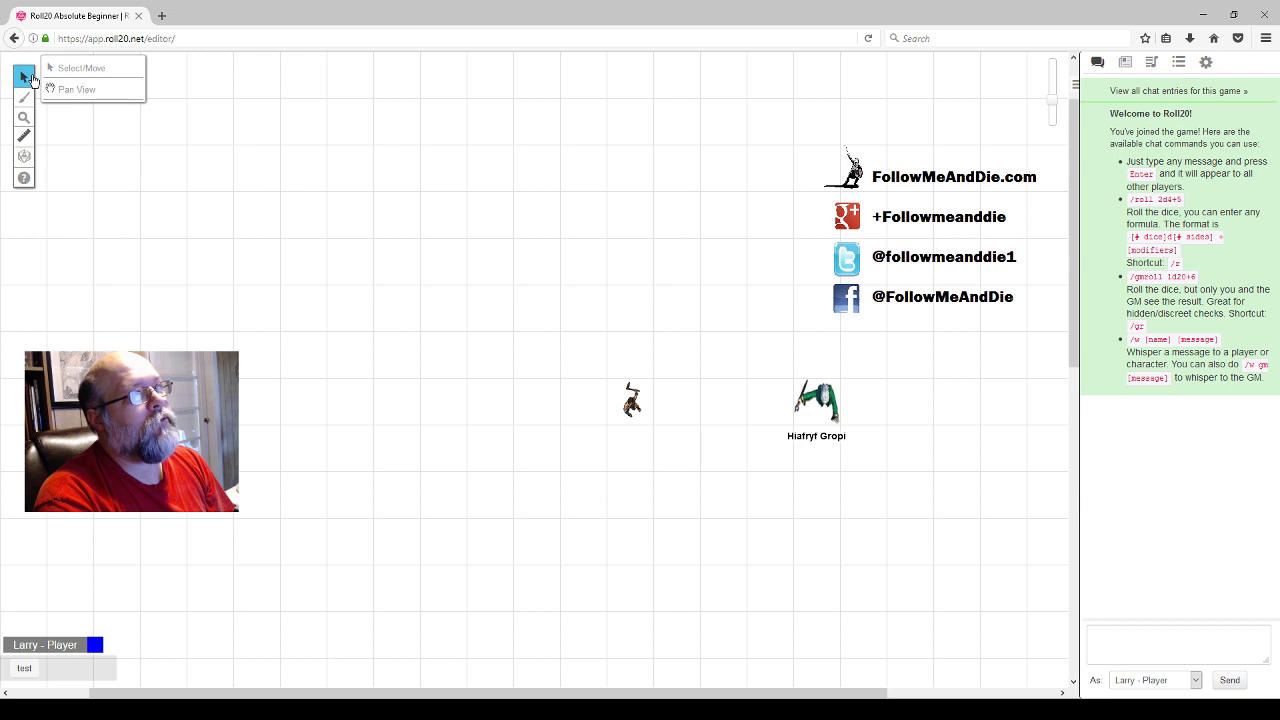
click(25, 99)
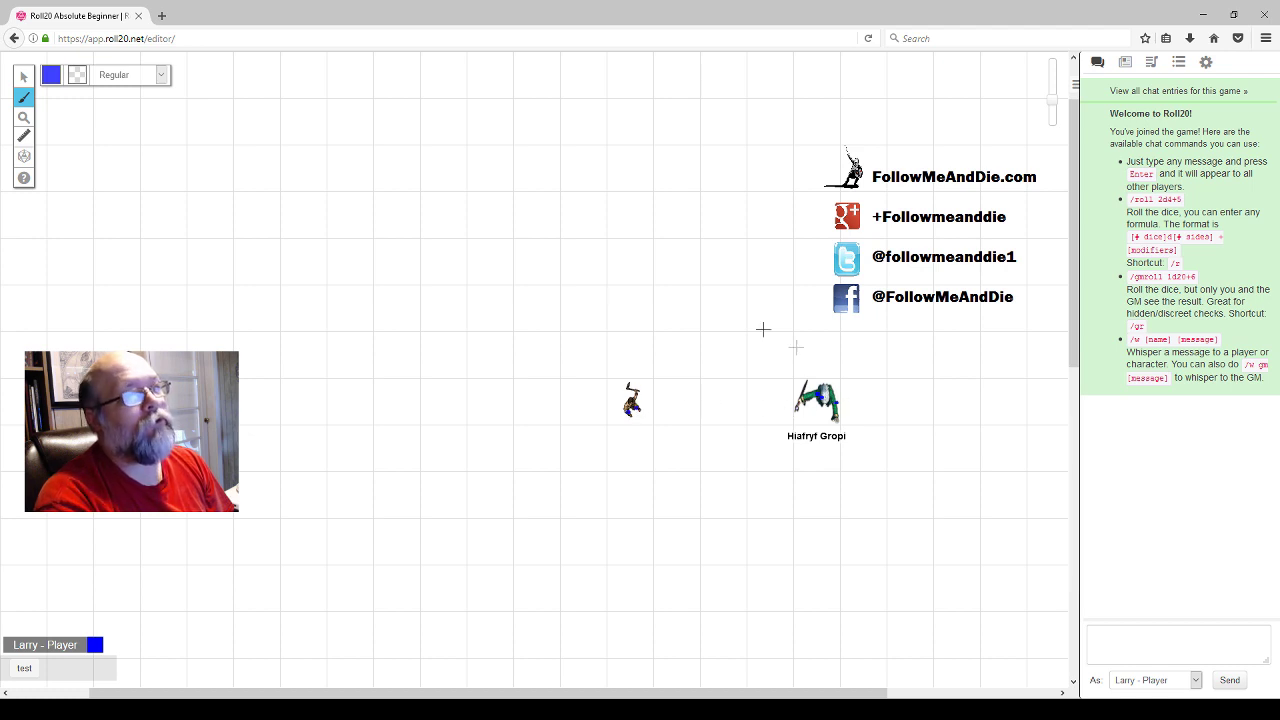
click(26, 82)
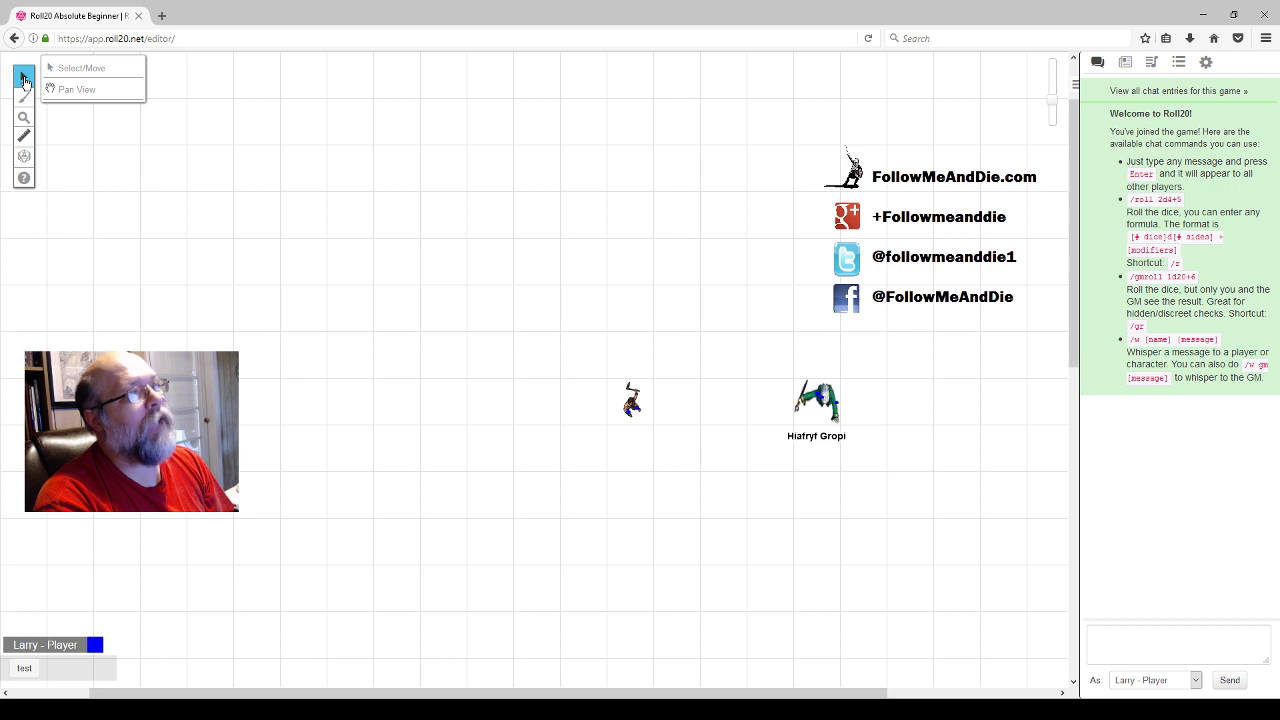
click(828, 400)
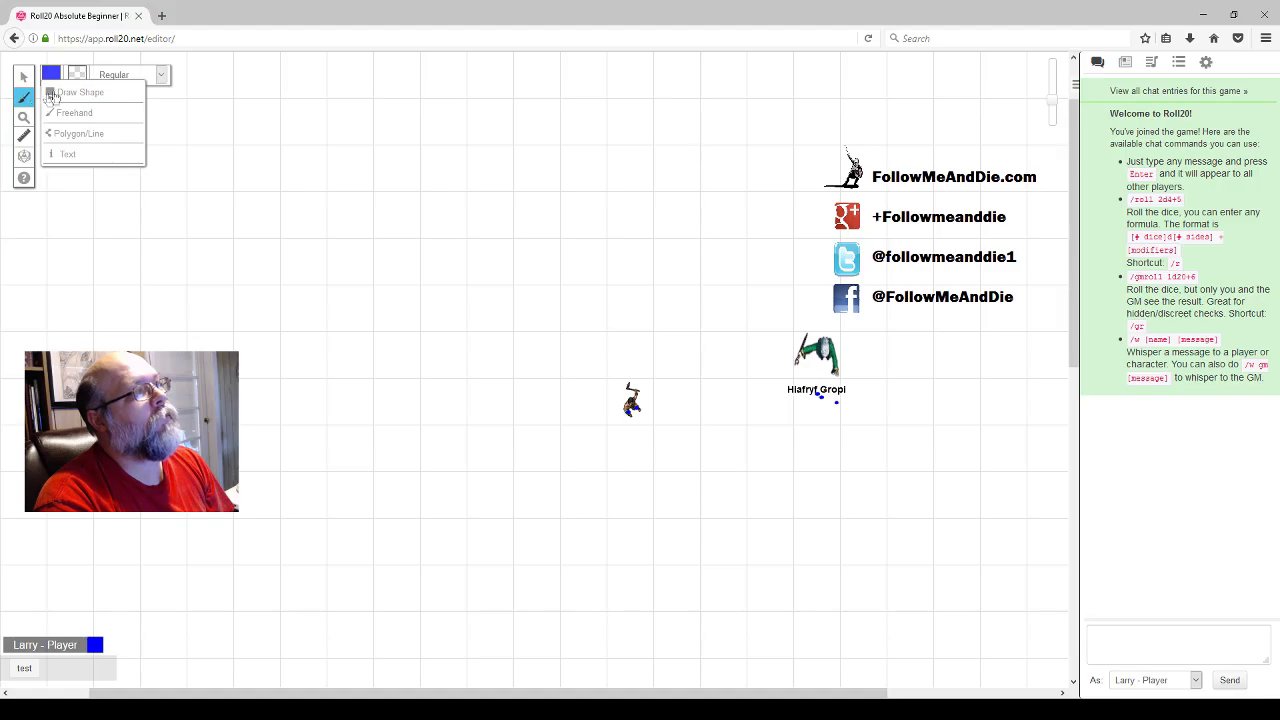
Draw blue outlined shapes above the tokens: a large rectangle, a small square, a circle and two small upright rectangles.
click(60, 108)
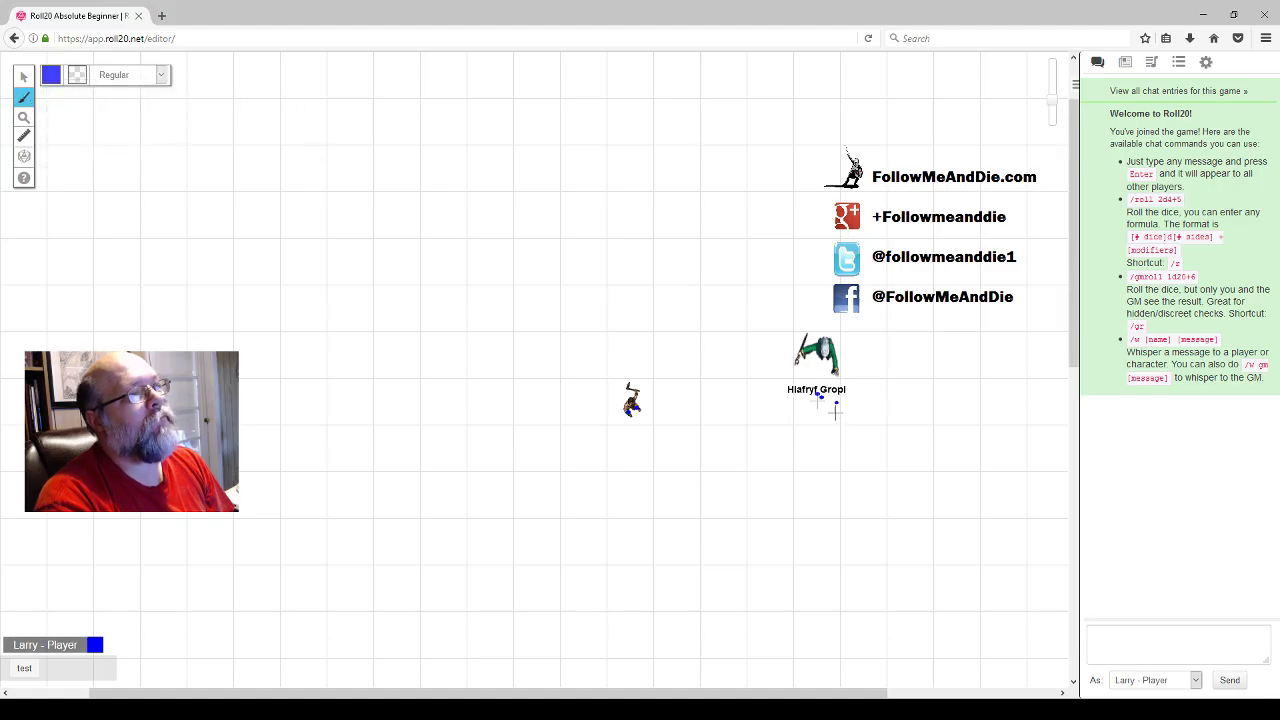
mouse_move(27, 100)
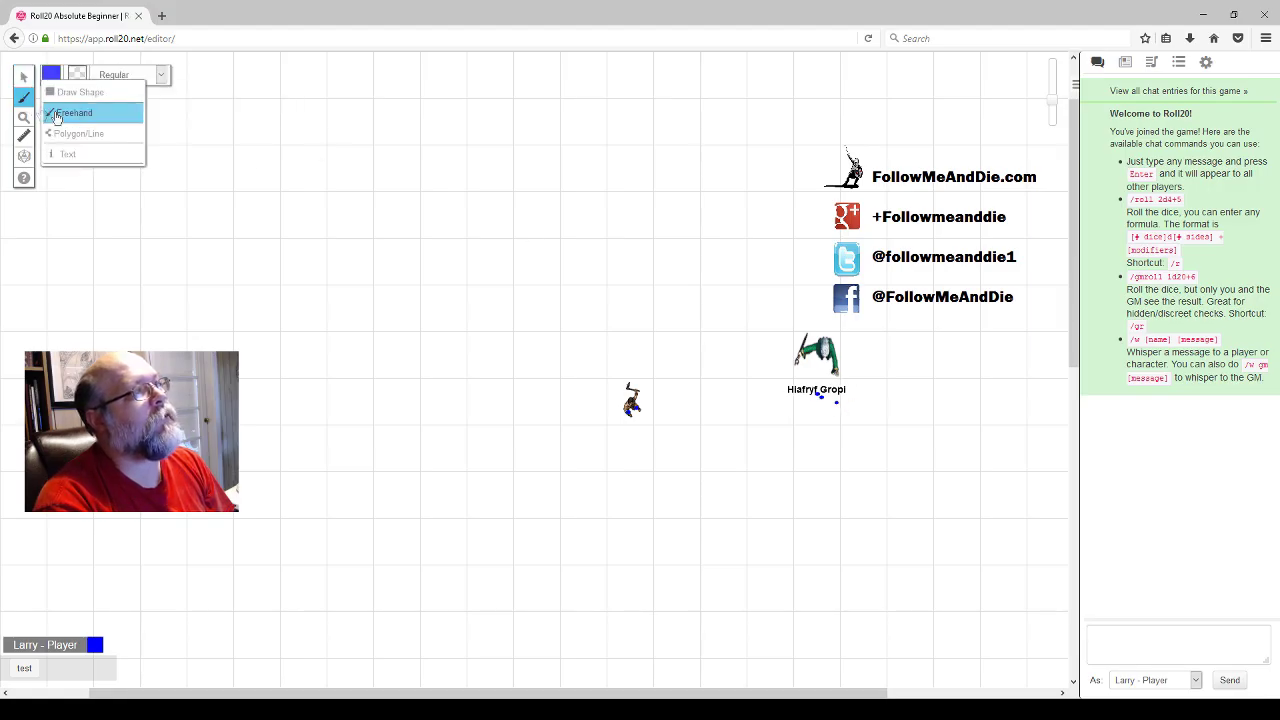
click(75, 113)
click(549, 216)
drag(604, 249, 657, 275)
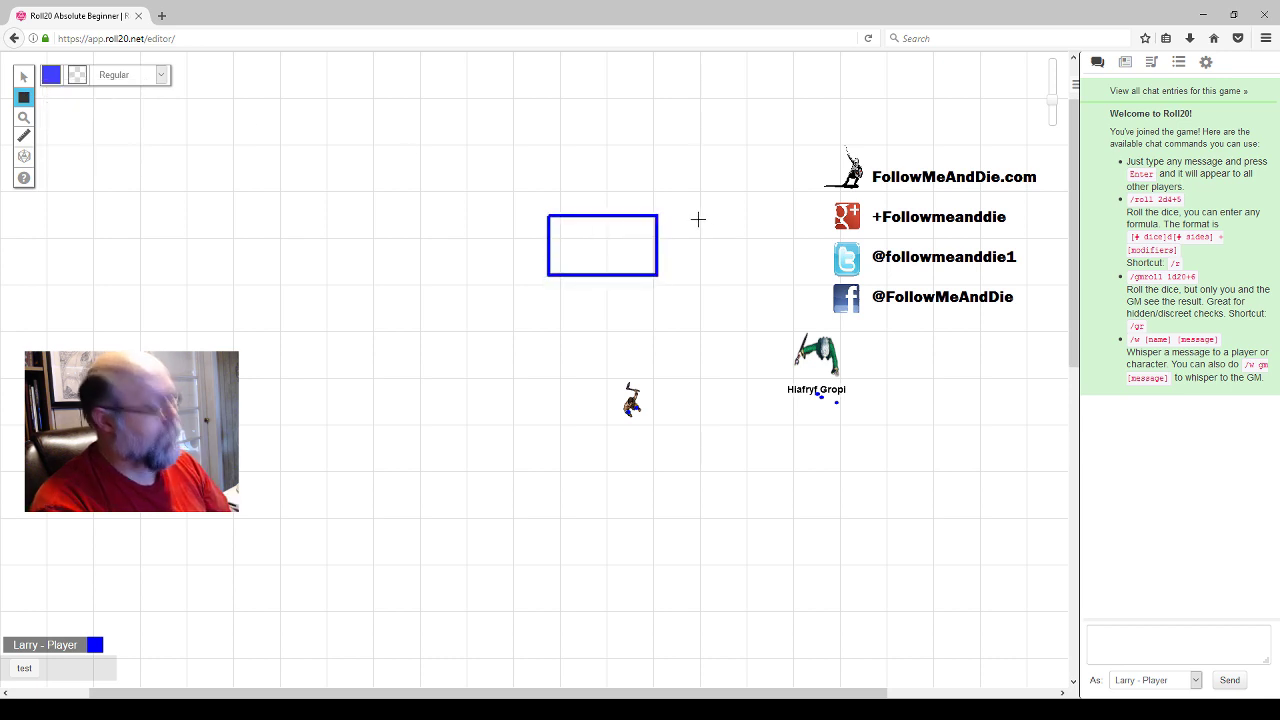
drag(697, 218, 723, 247)
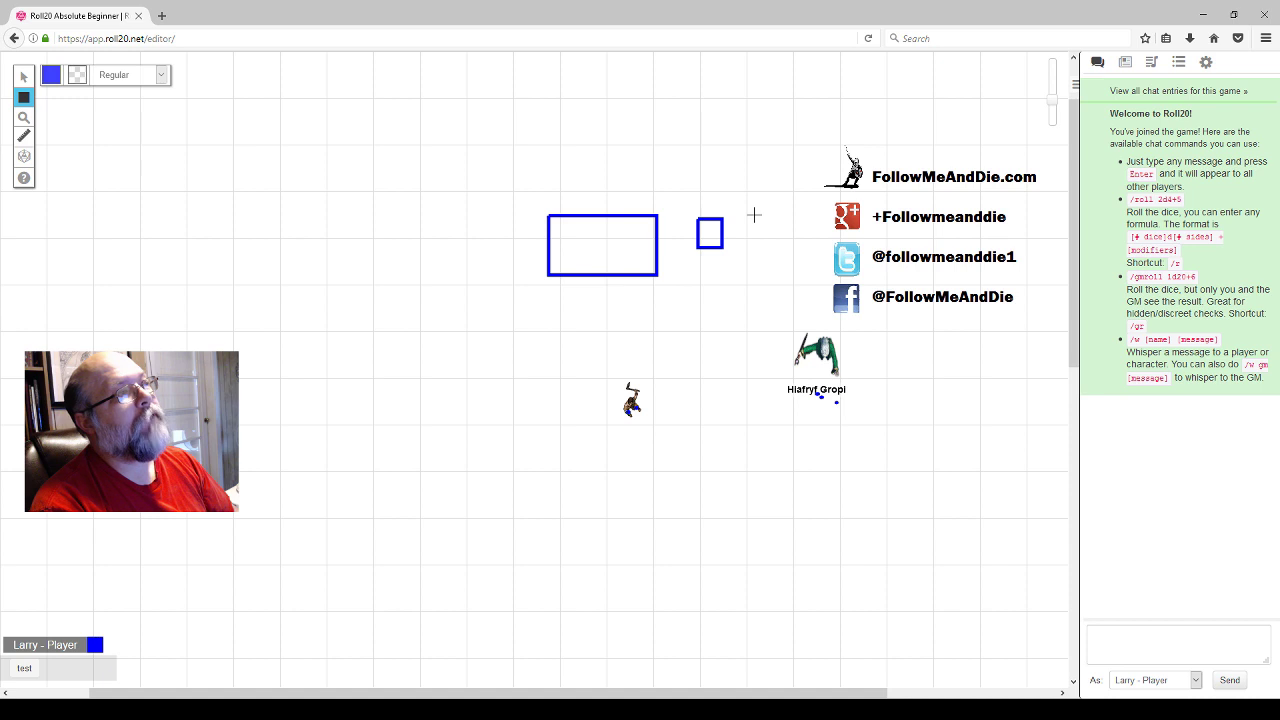
drag(756, 214, 789, 248)
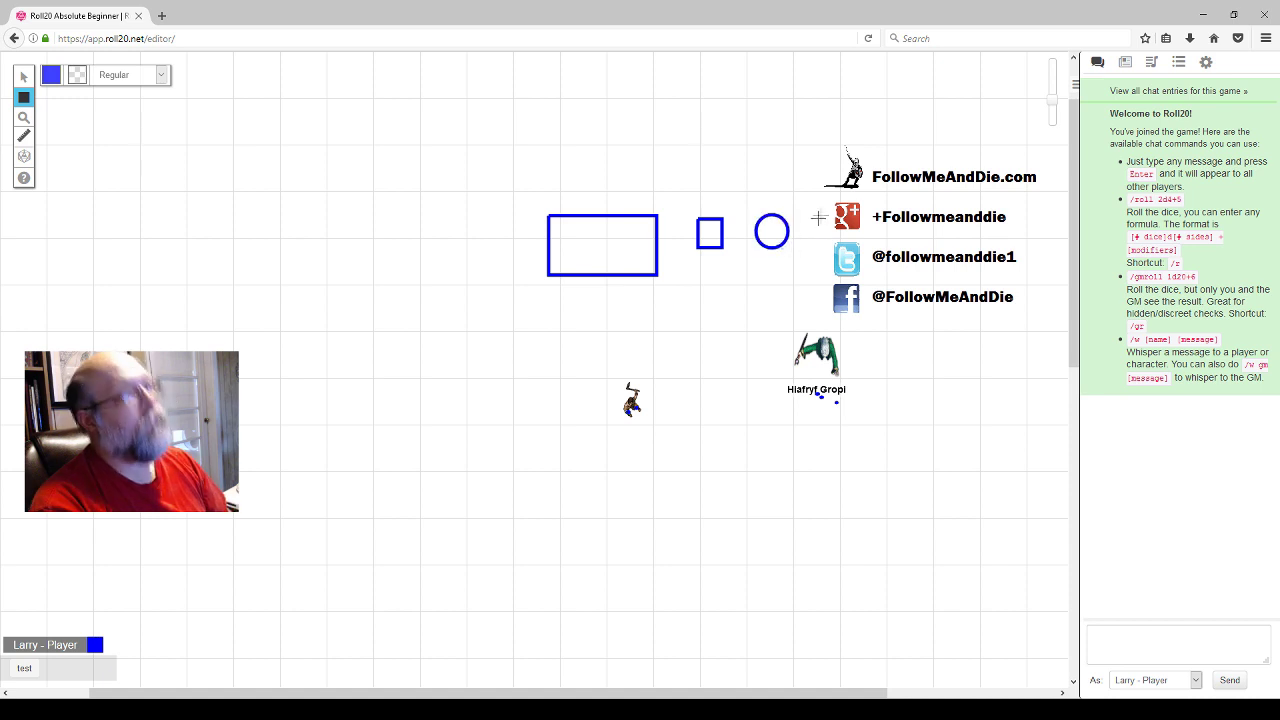
drag(820, 207, 832, 228)
drag(872, 233, 895, 272)
Draw an irregular blue outline with the Polygon/Line tool on the map, left of the large rectangle.
click(446, 165)
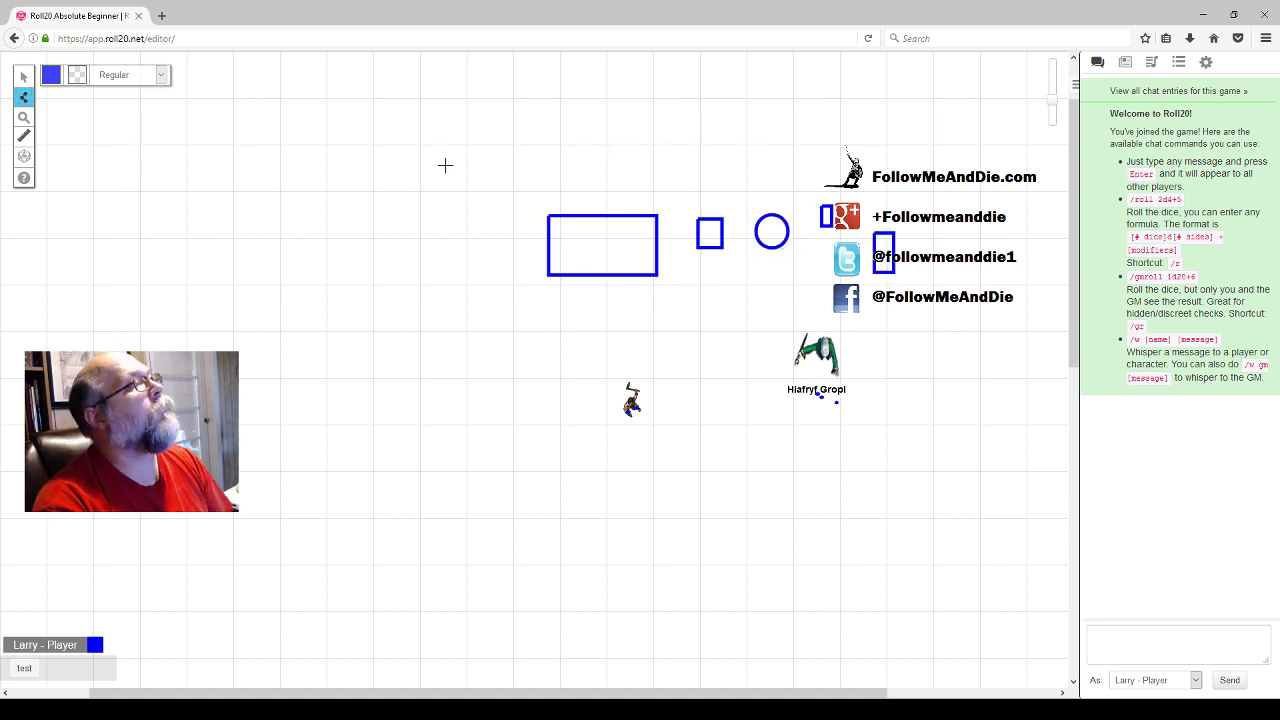
click(372, 186)
click(373, 240)
click(408, 243)
click(395, 227)
click(425, 208)
click(457, 158)
click(447, 165)
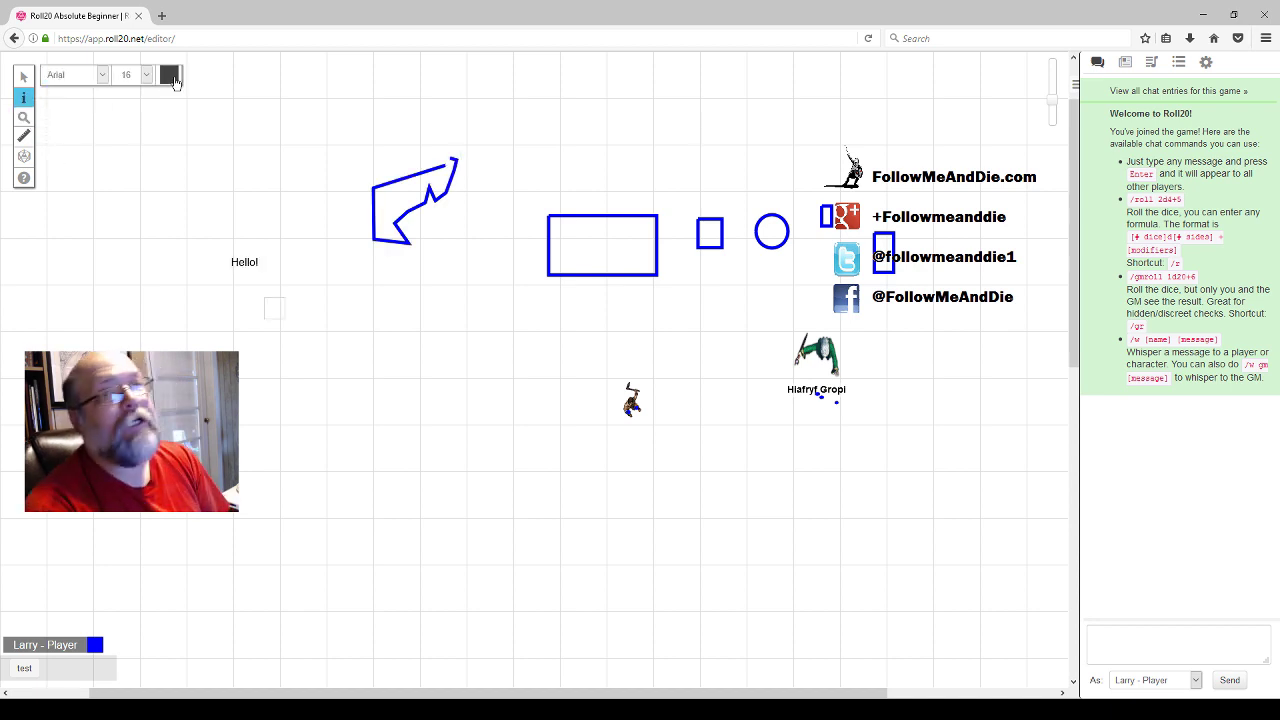
Measure a diagonal distance across the upper-left part of the map.
click(24, 135)
drag(120, 149, 376, 311)
Roll 1d20 in the Dice Roller, re-roll it twice and close the roller.
click(24, 156)
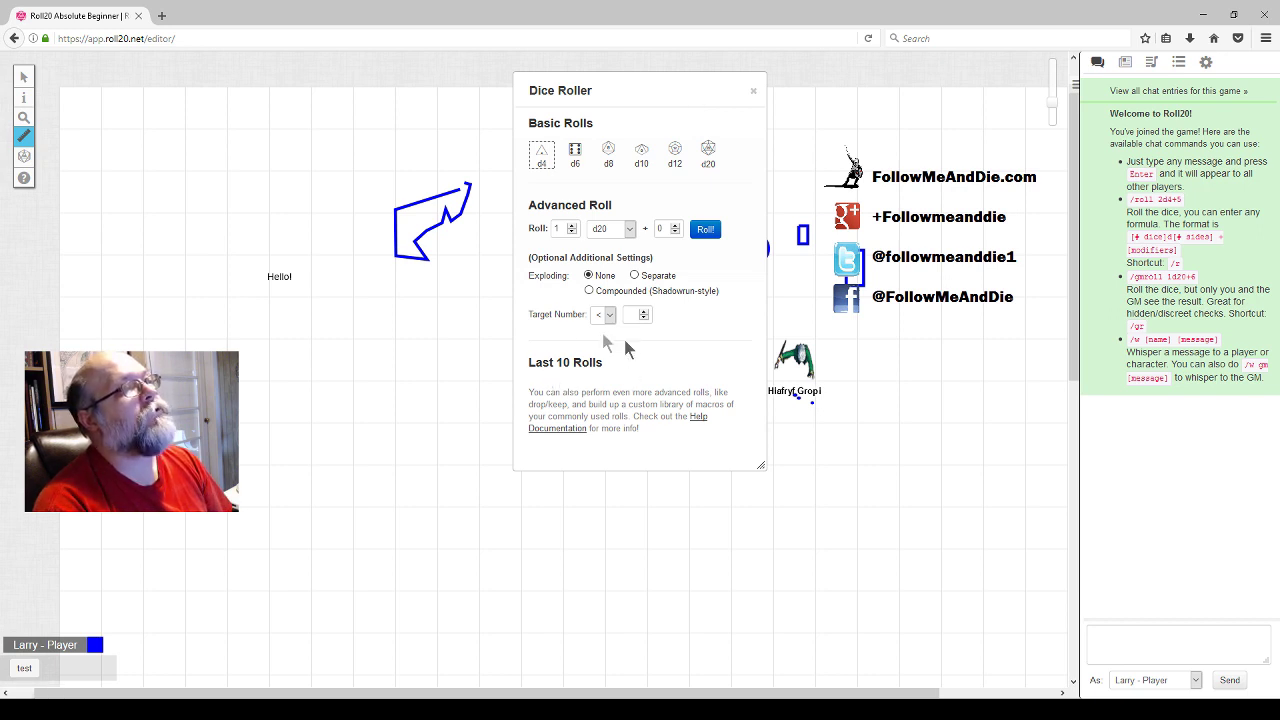
click(705, 230)
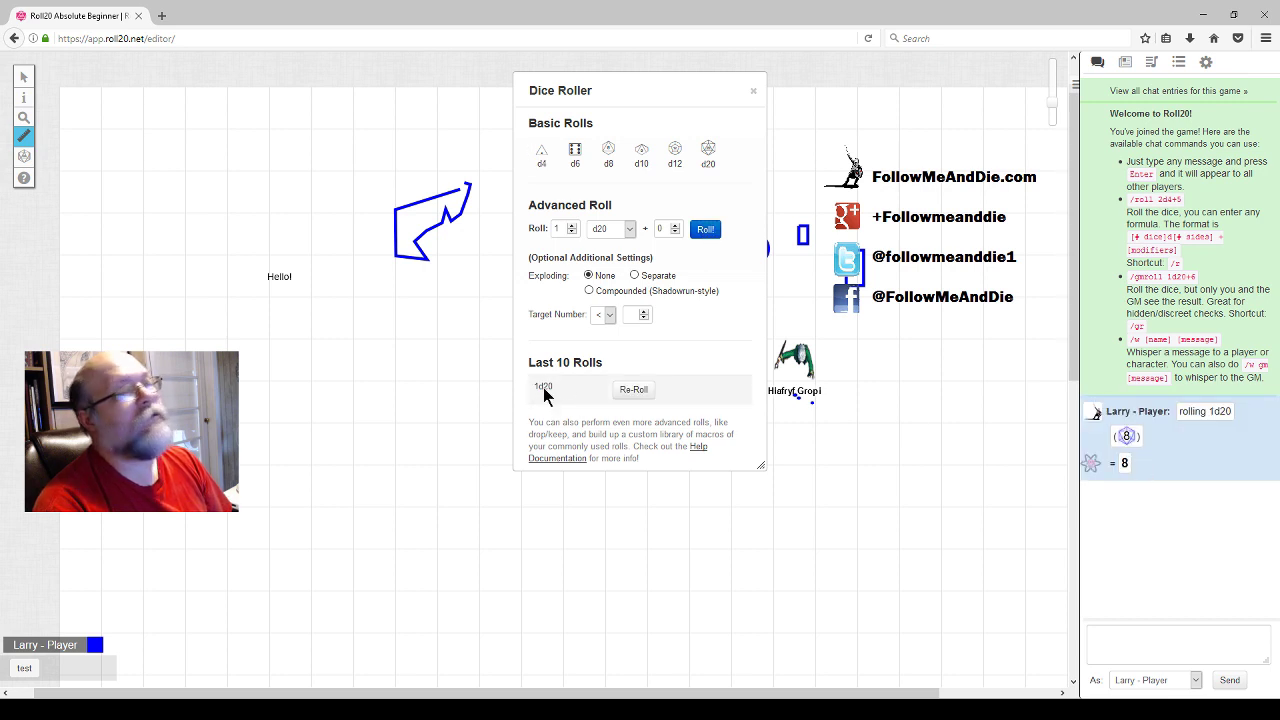
click(630, 390)
click(631, 391)
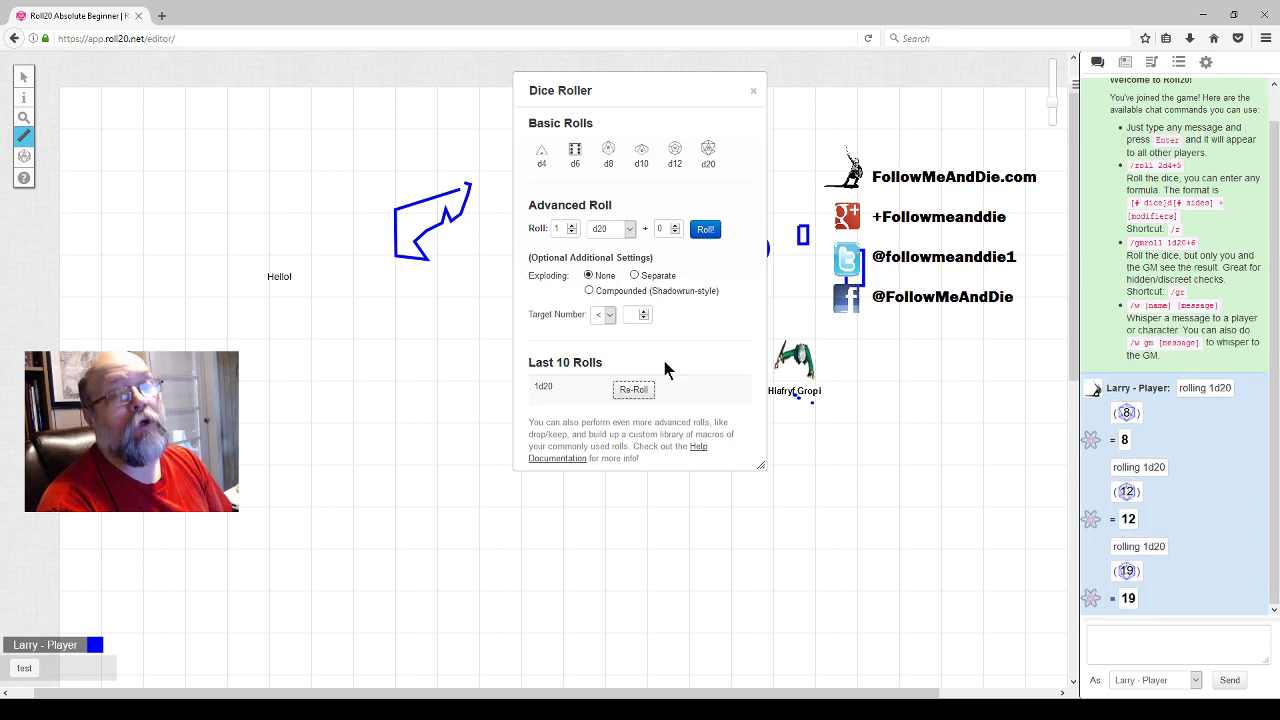
click(753, 91)
View the Roll20 wiki help page and the keyboard shortcuts reference, and return to the map.
mouse_move(24, 177)
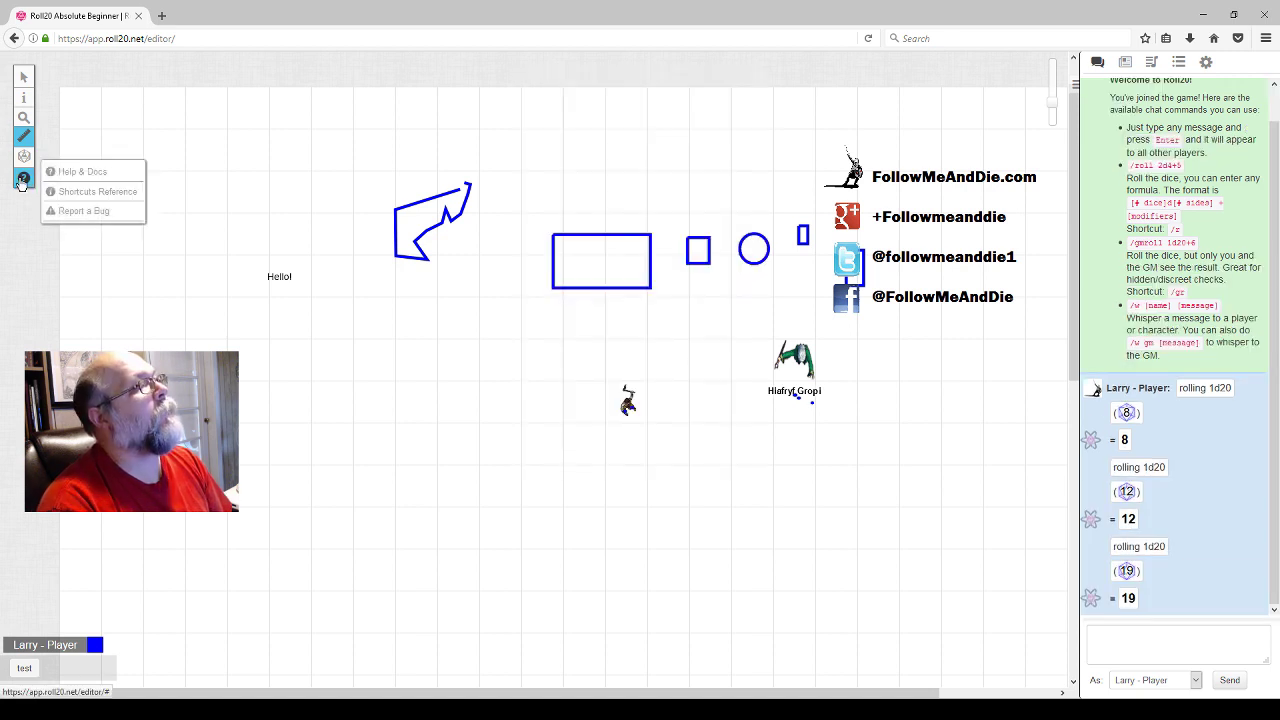
click(66, 177)
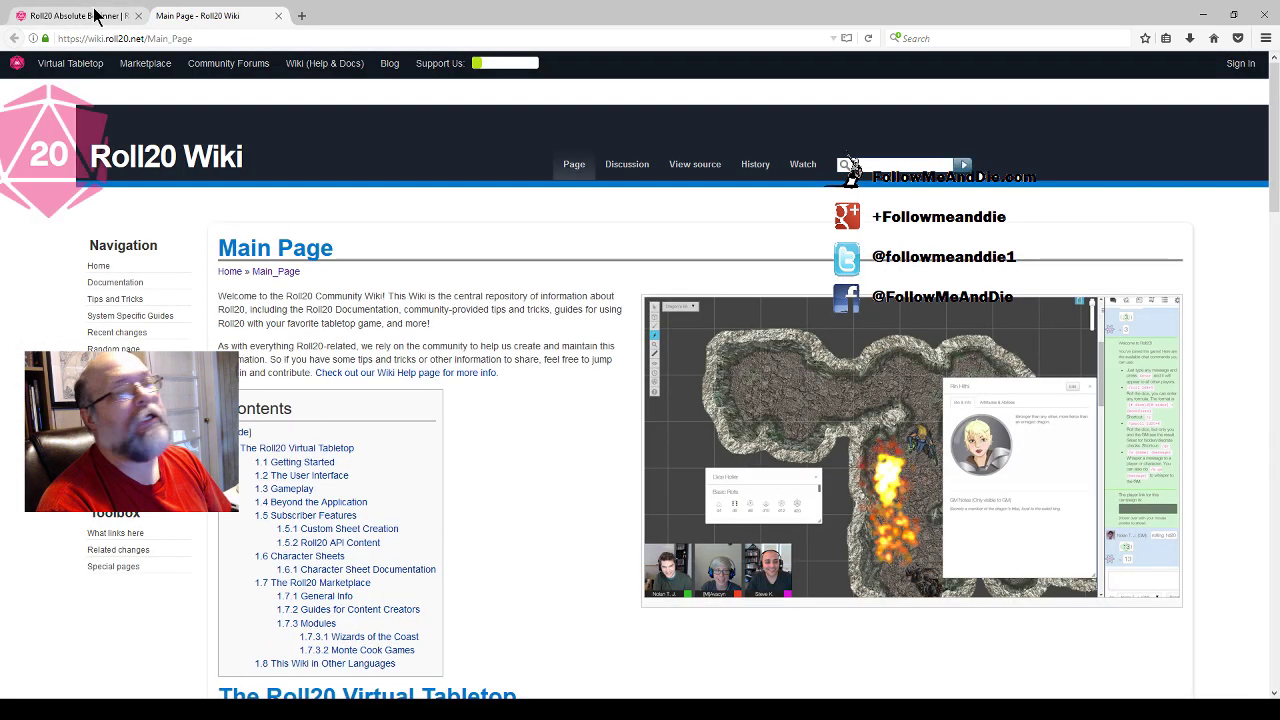
click(278, 16)
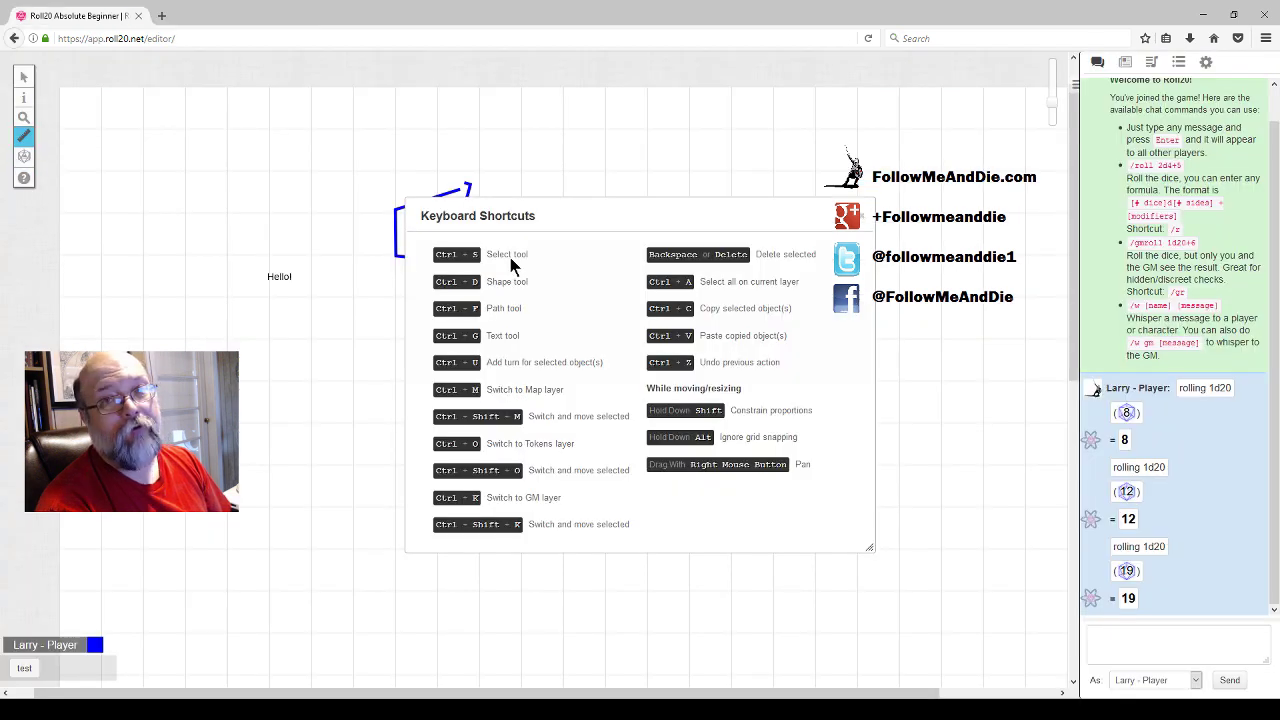
click(866, 222)
mouse_move(24, 178)
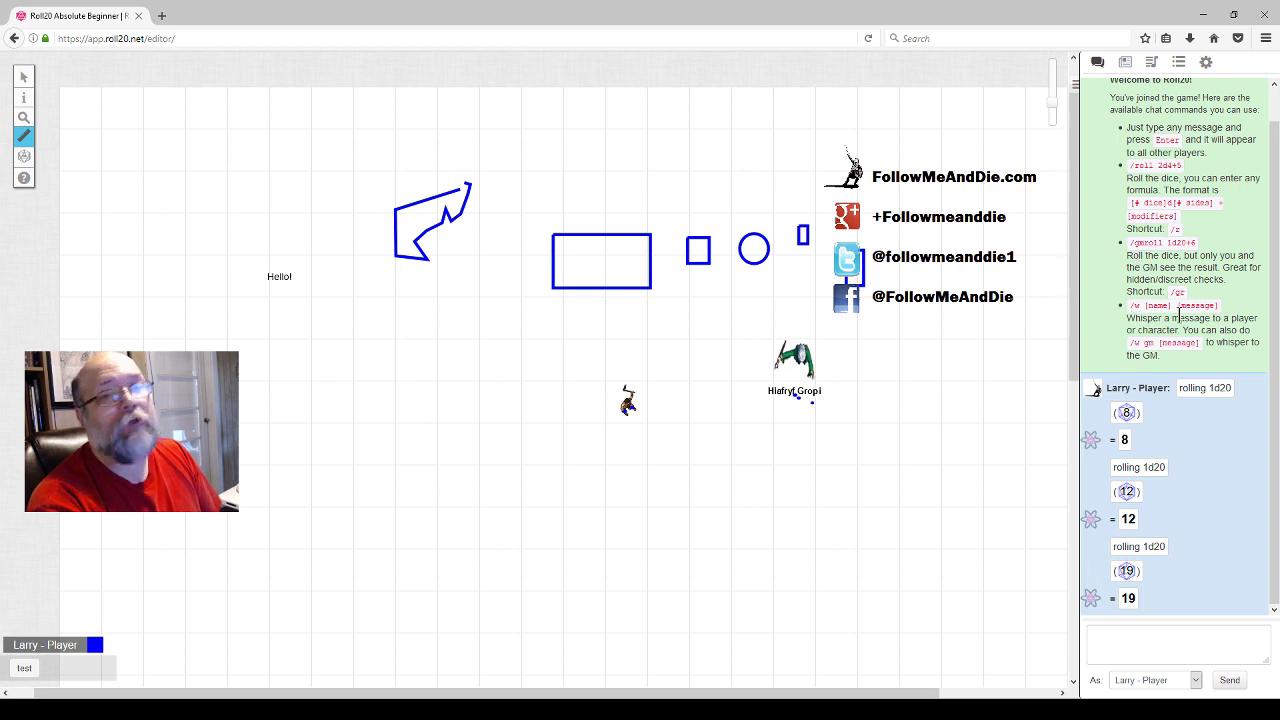
Save the bio "A hearty foe to all enemies." for the Hiafryf Gropi character and view its Attributes & Abilities.
click(1126, 64)
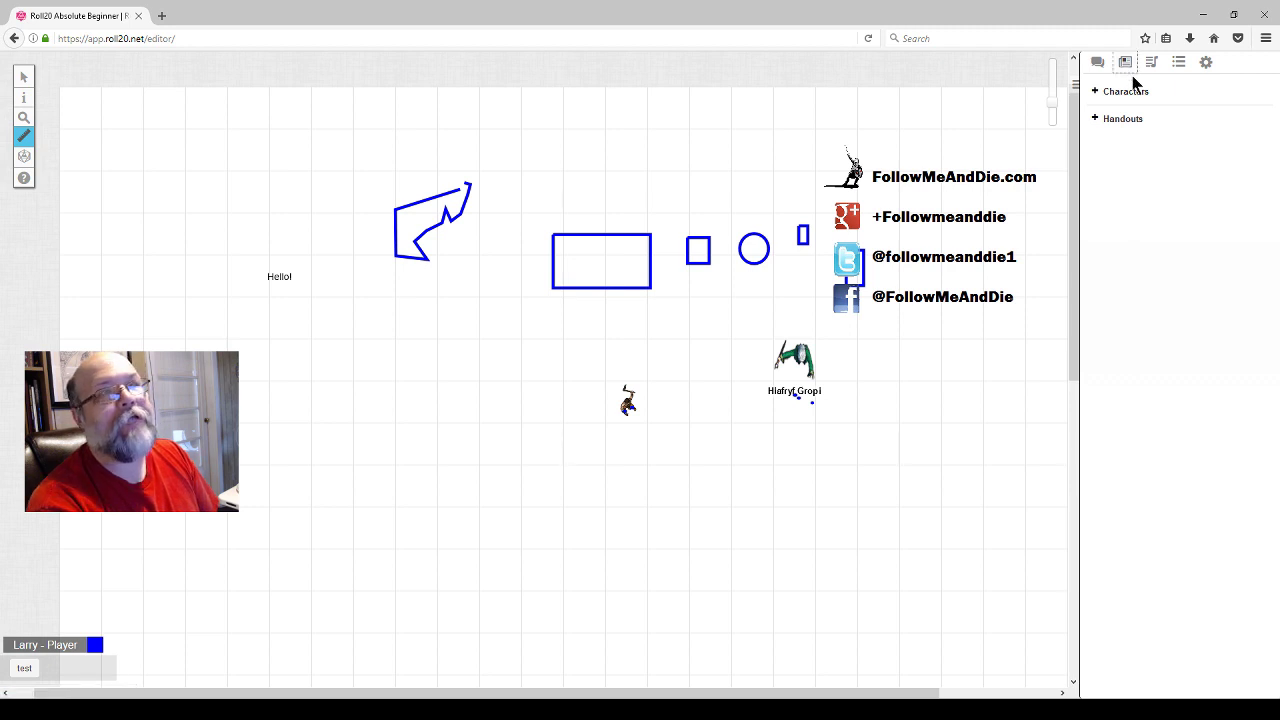
click(1100, 92)
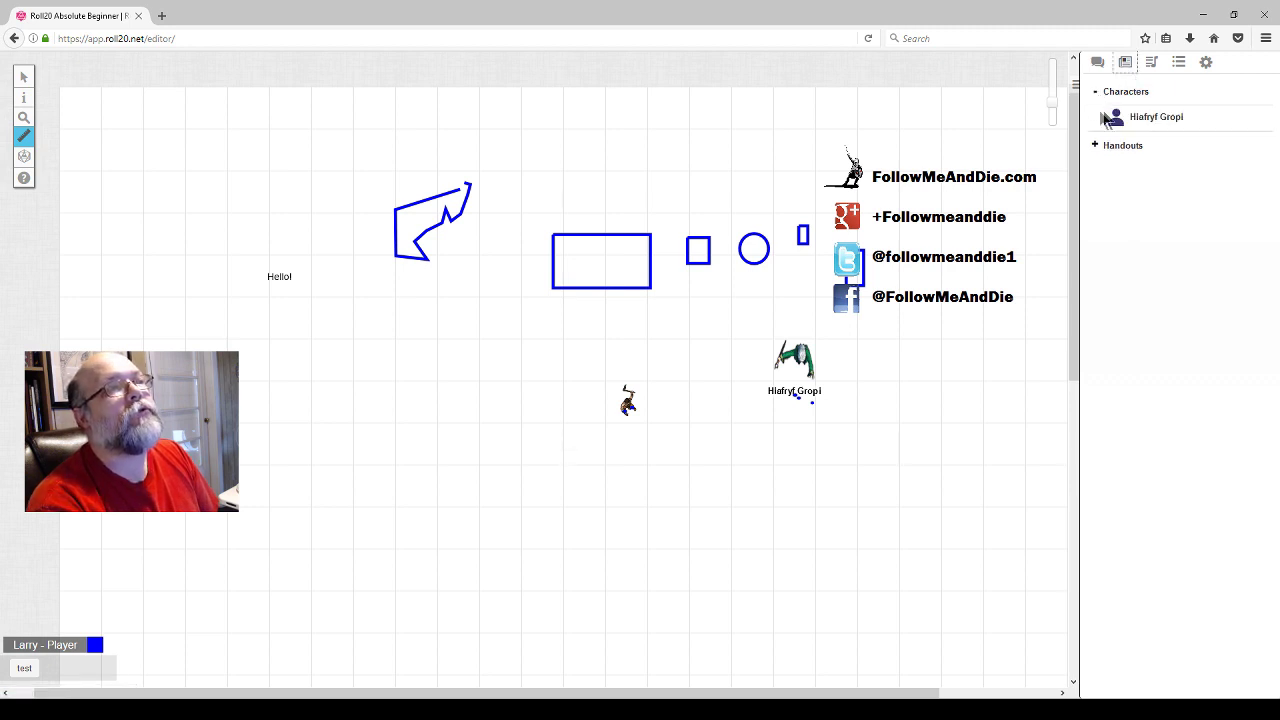
click(1155, 119)
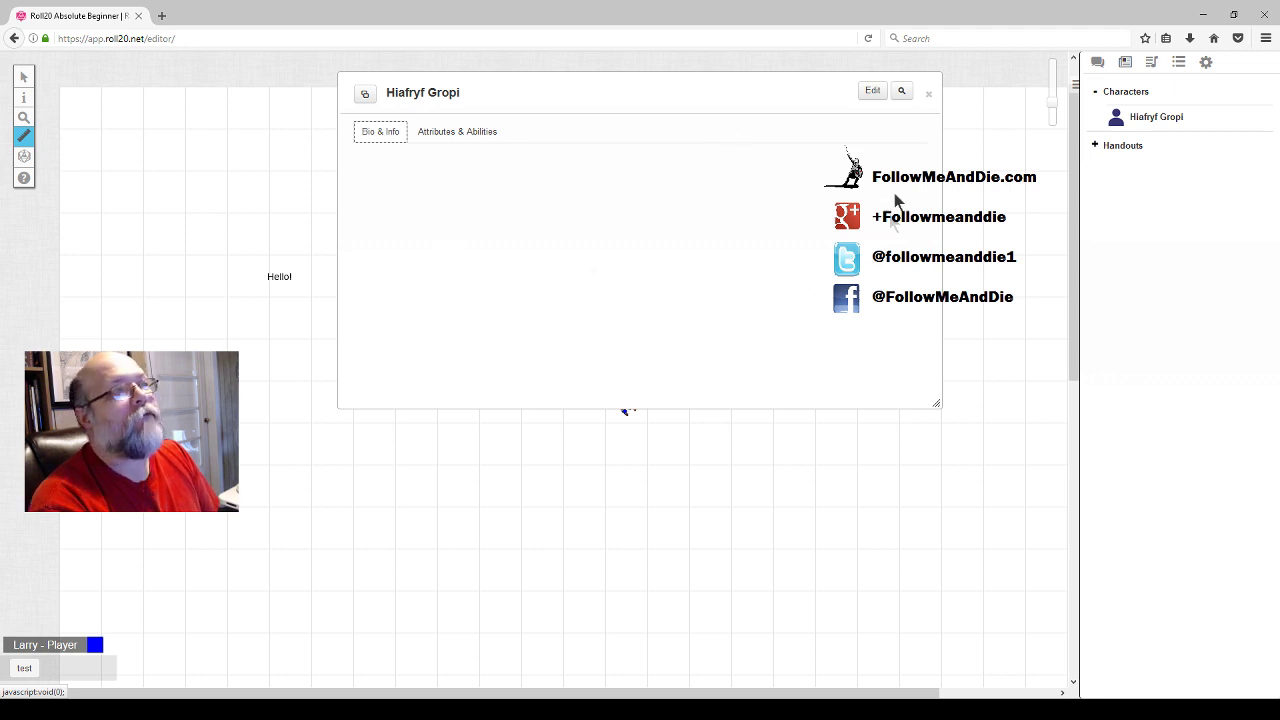
click(872, 94)
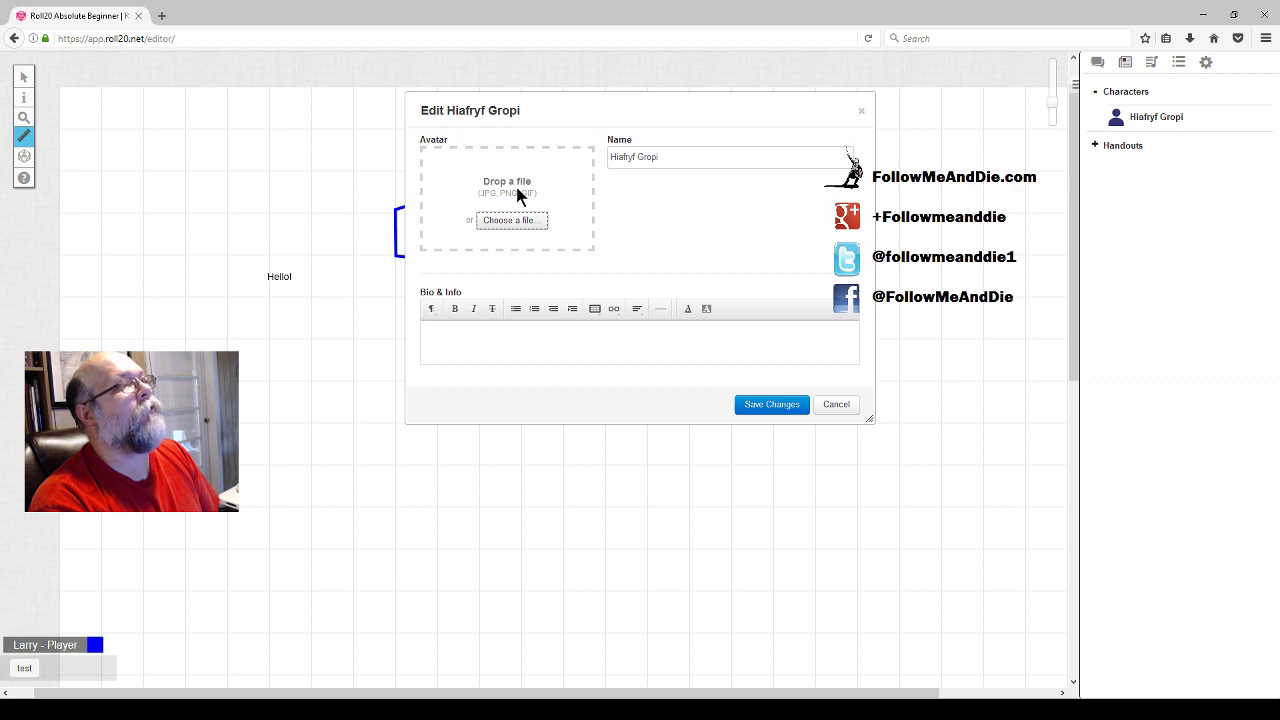
click(528, 343)
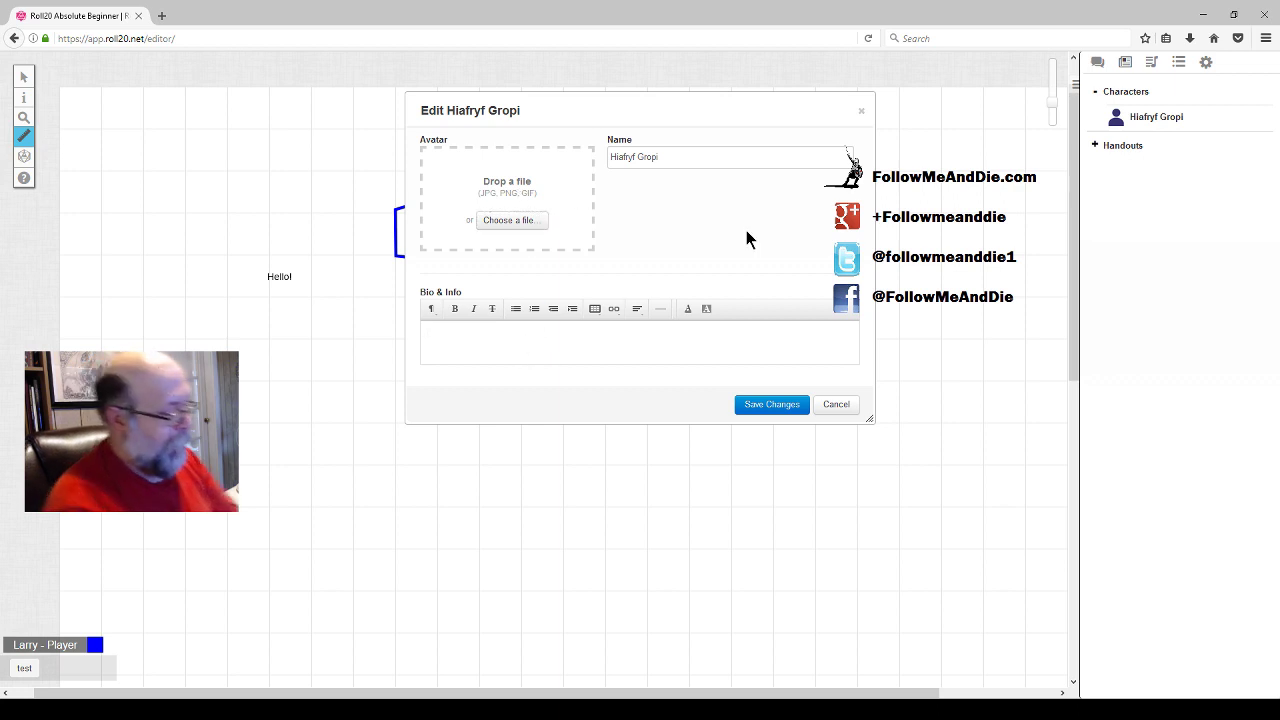
text(A hearty foe to all enemies)
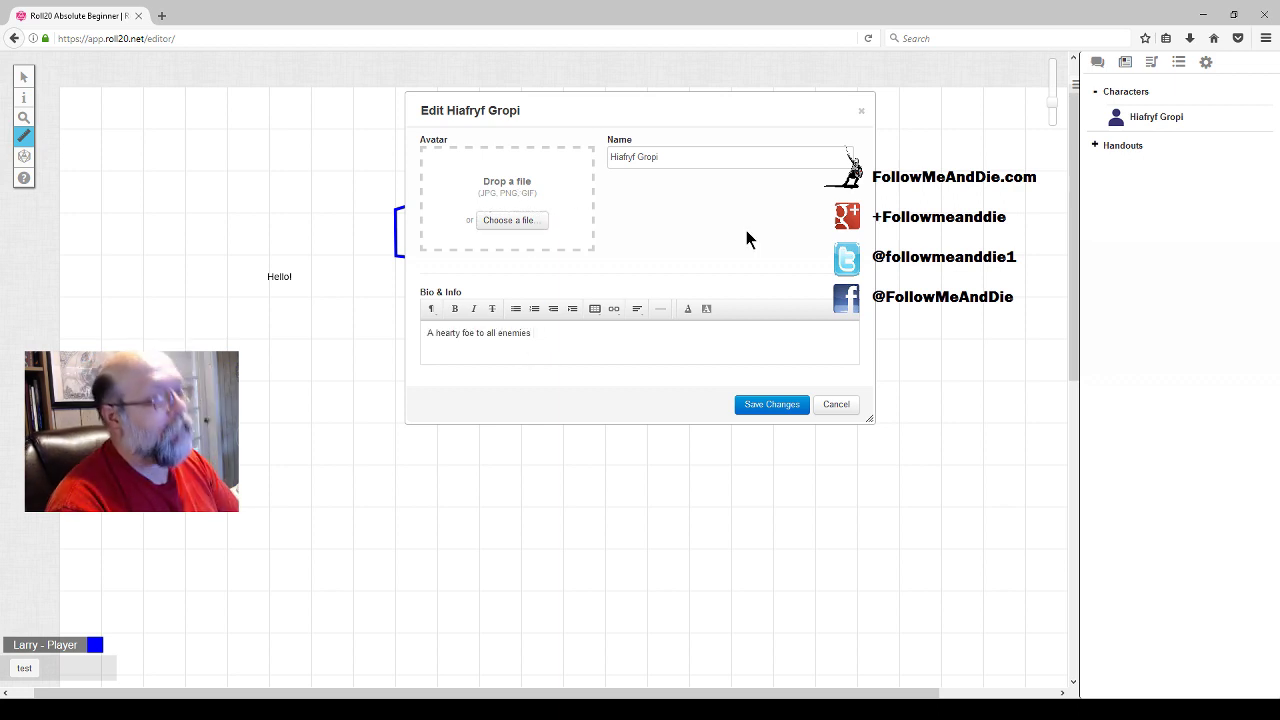
click(821, 333)
text(.)
click(771, 404)
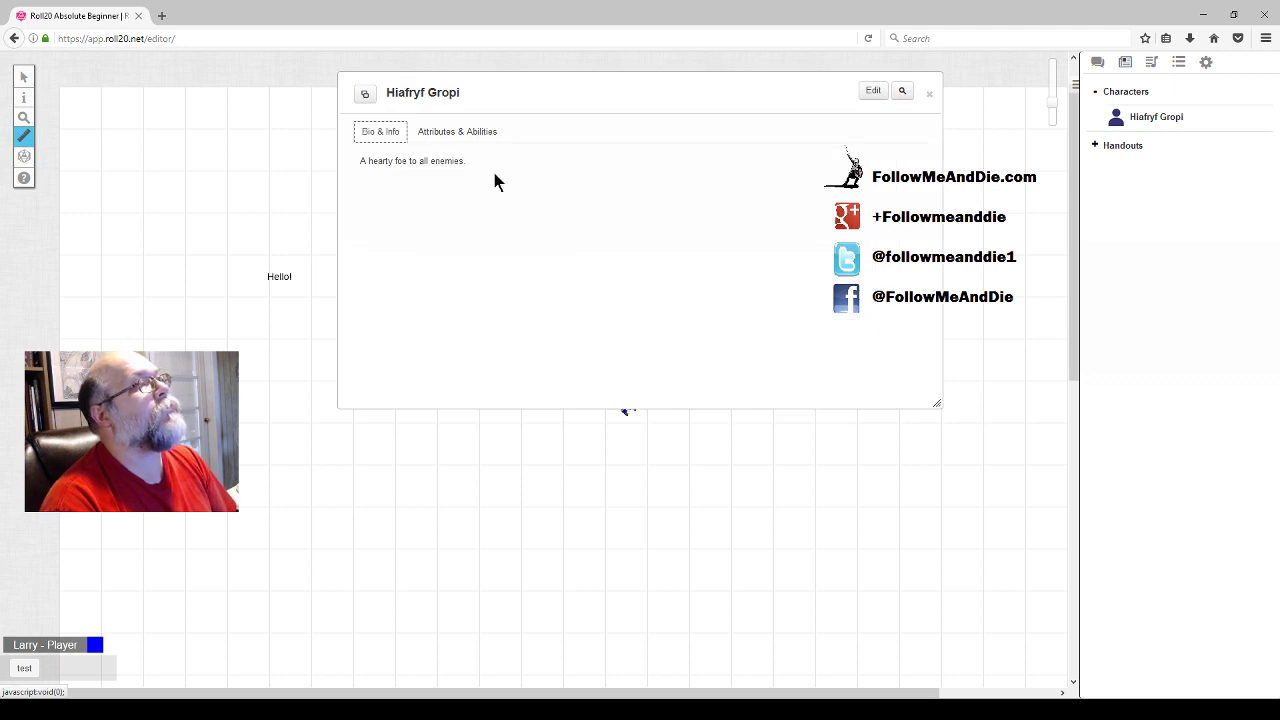
click(468, 136)
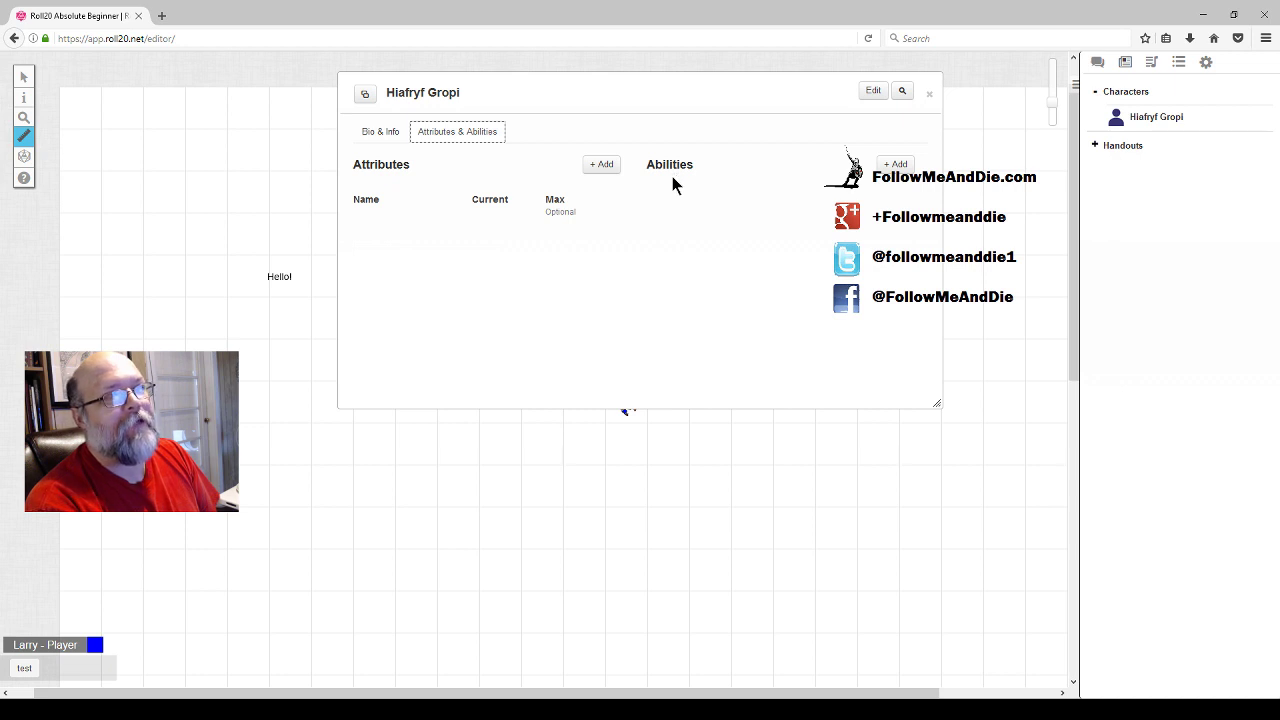
key(Escape)
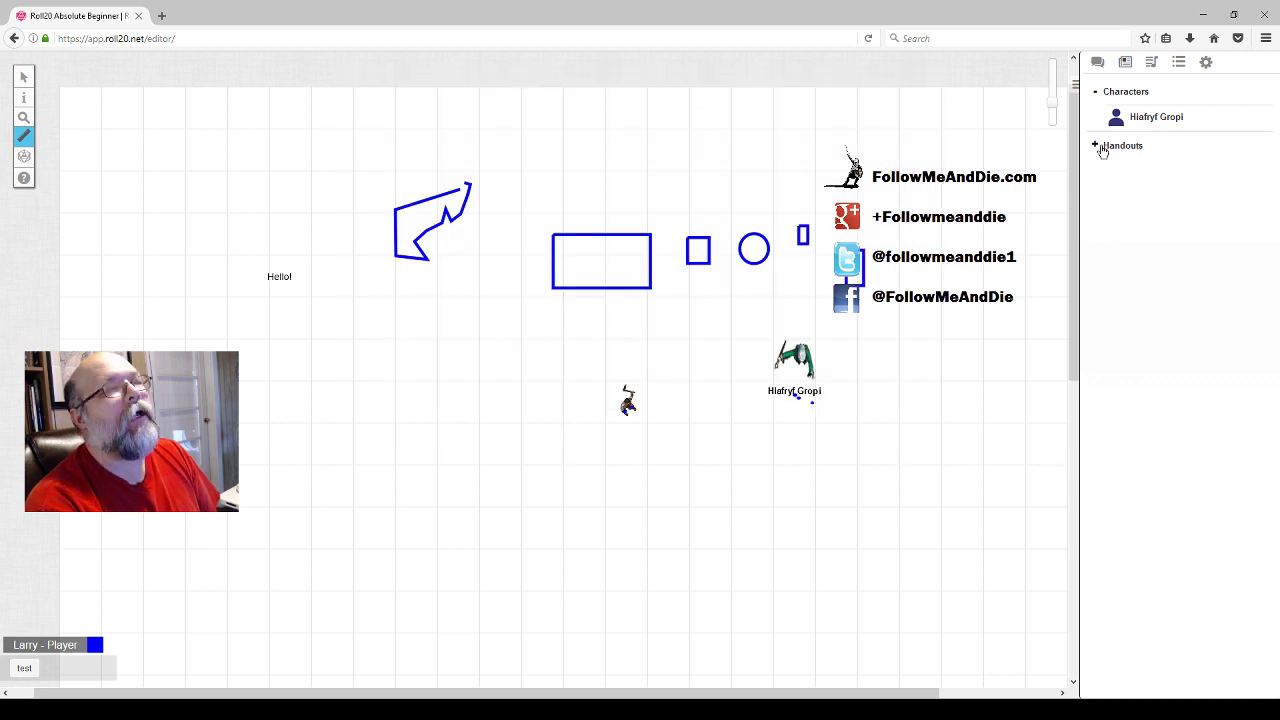
Rename the Mysterious Note handout to "Mysterious Note name change", enter "description and other information" as its description, and save it.
click(1118, 146)
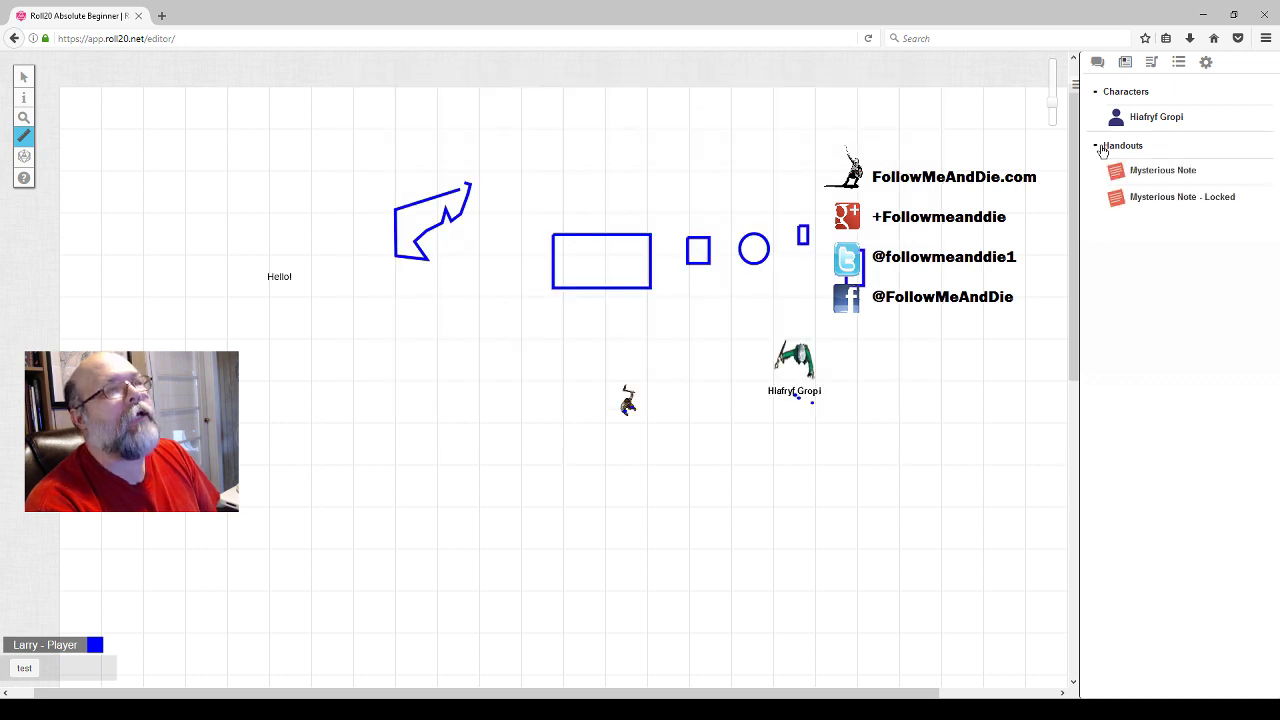
click(1160, 171)
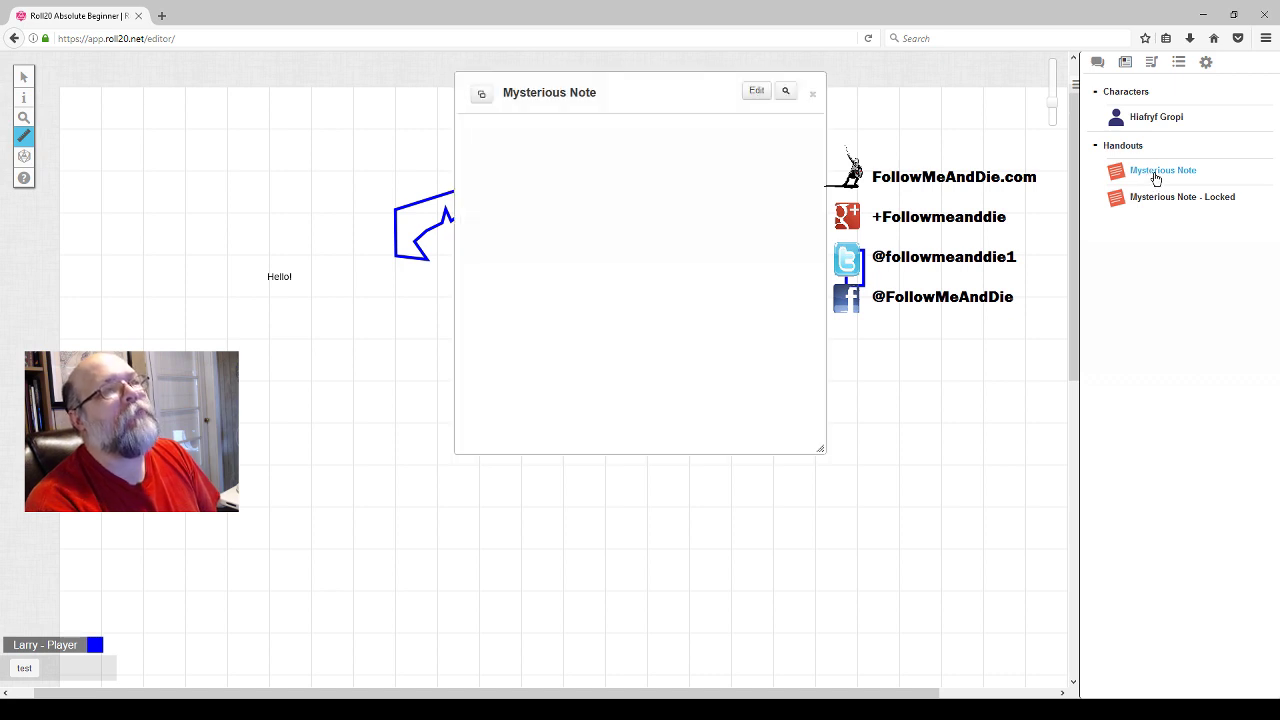
click(762, 98)
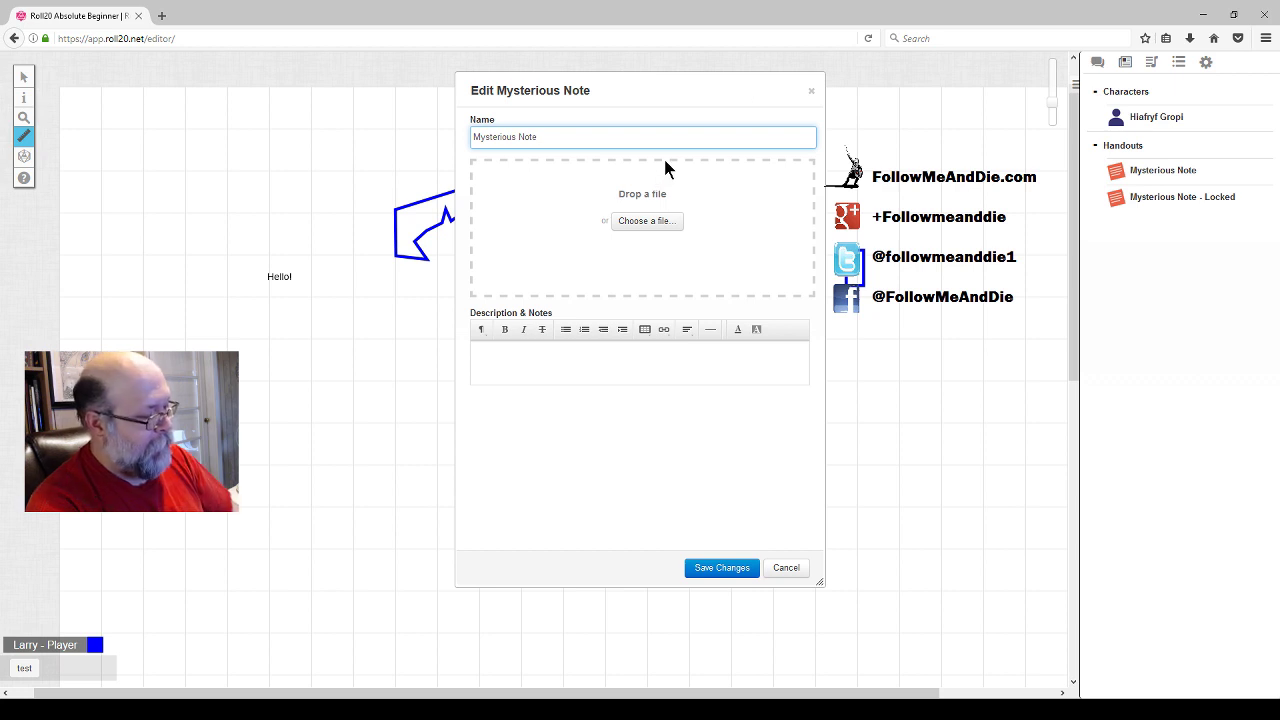
text(name whange)
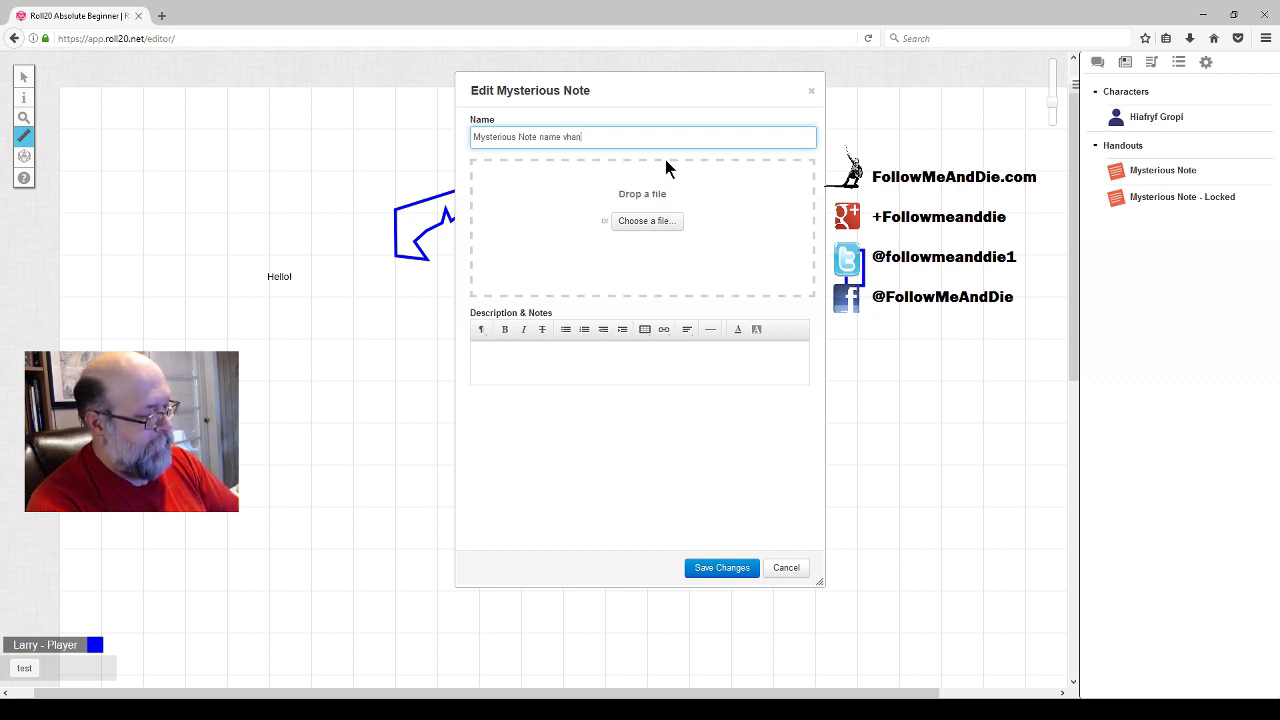
click(594, 365)
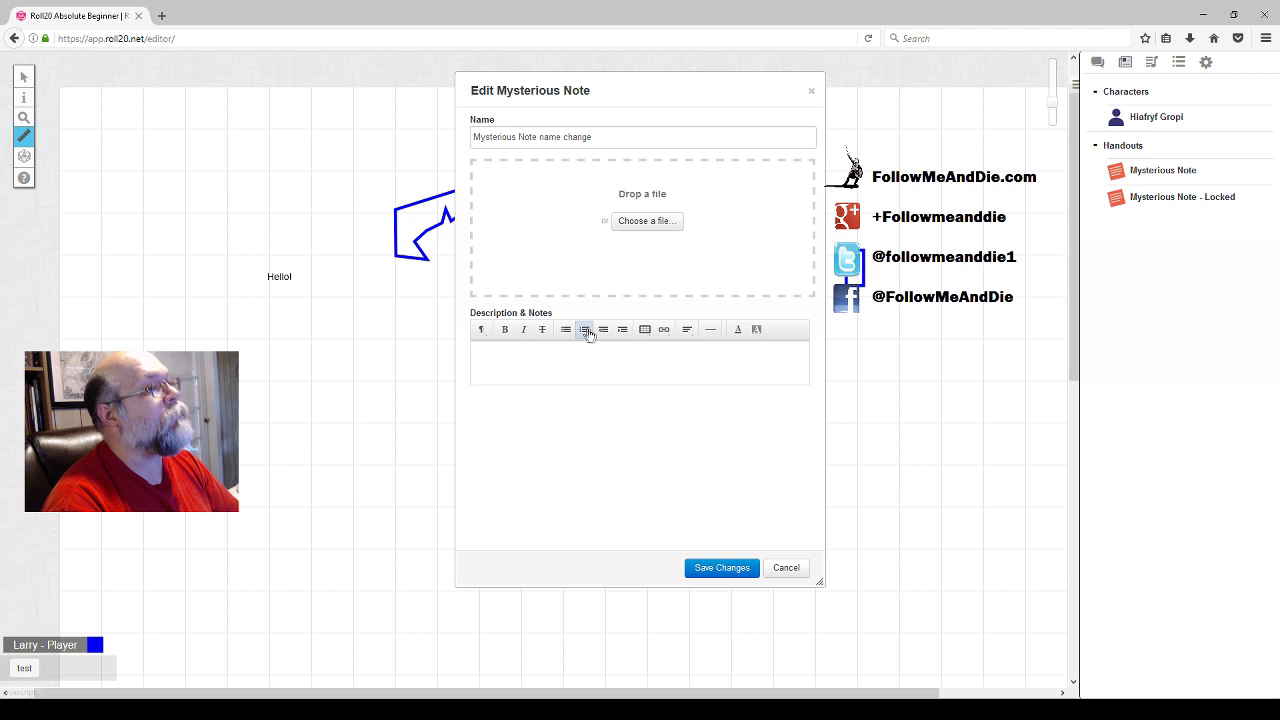
click(721, 567)
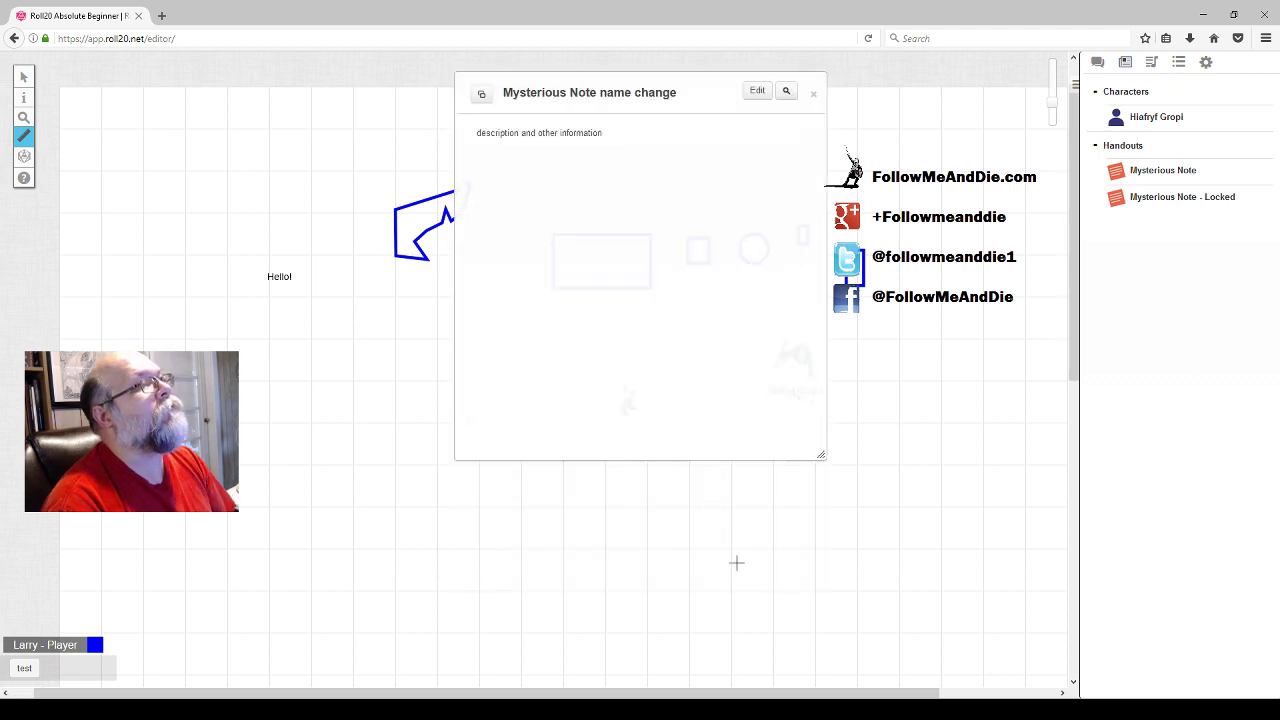
click(813, 93)
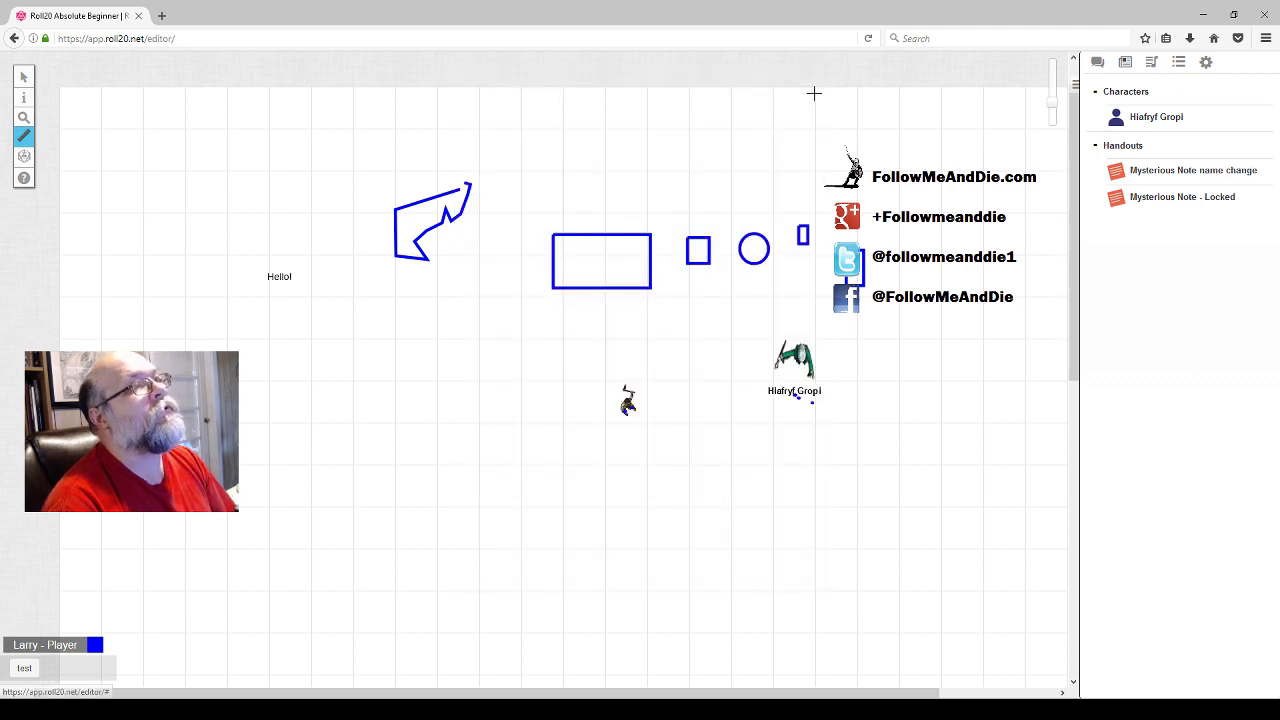
Read the text of the "Mysterious Note - Locked" handout and close it.
click(1152, 204)
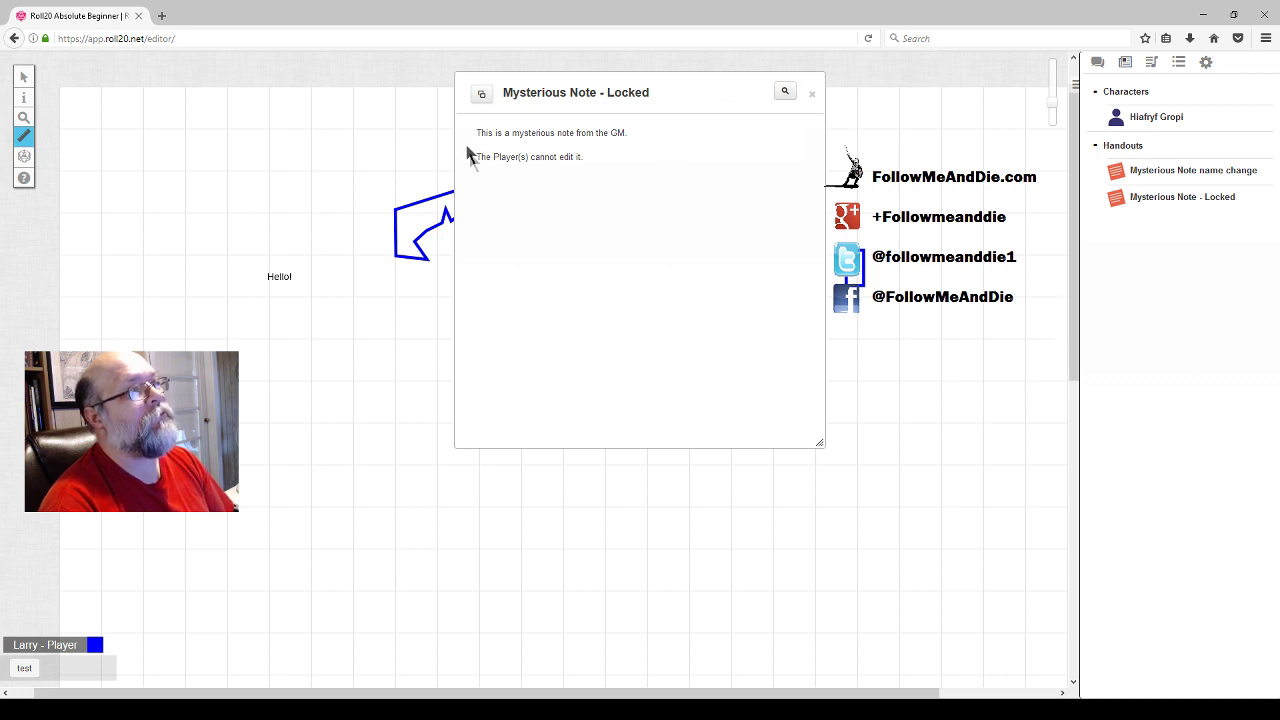
drag(529, 132, 492, 132)
click(550, 172)
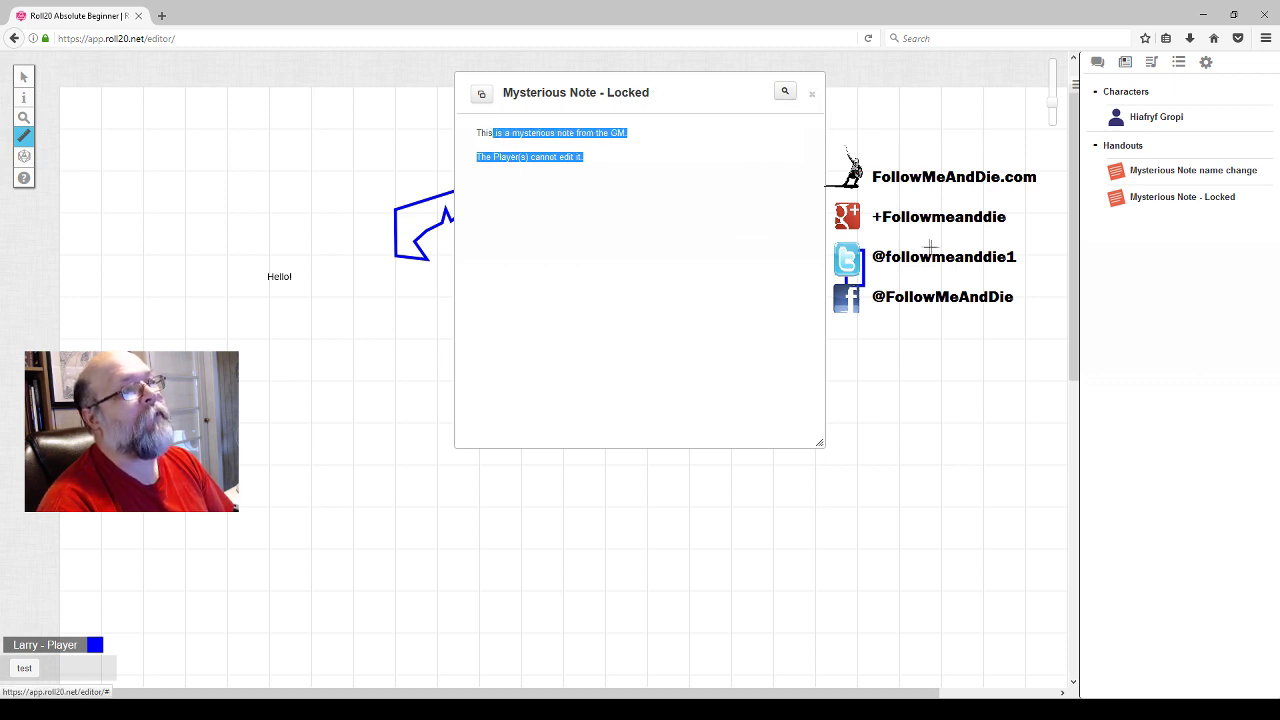
click(812, 97)
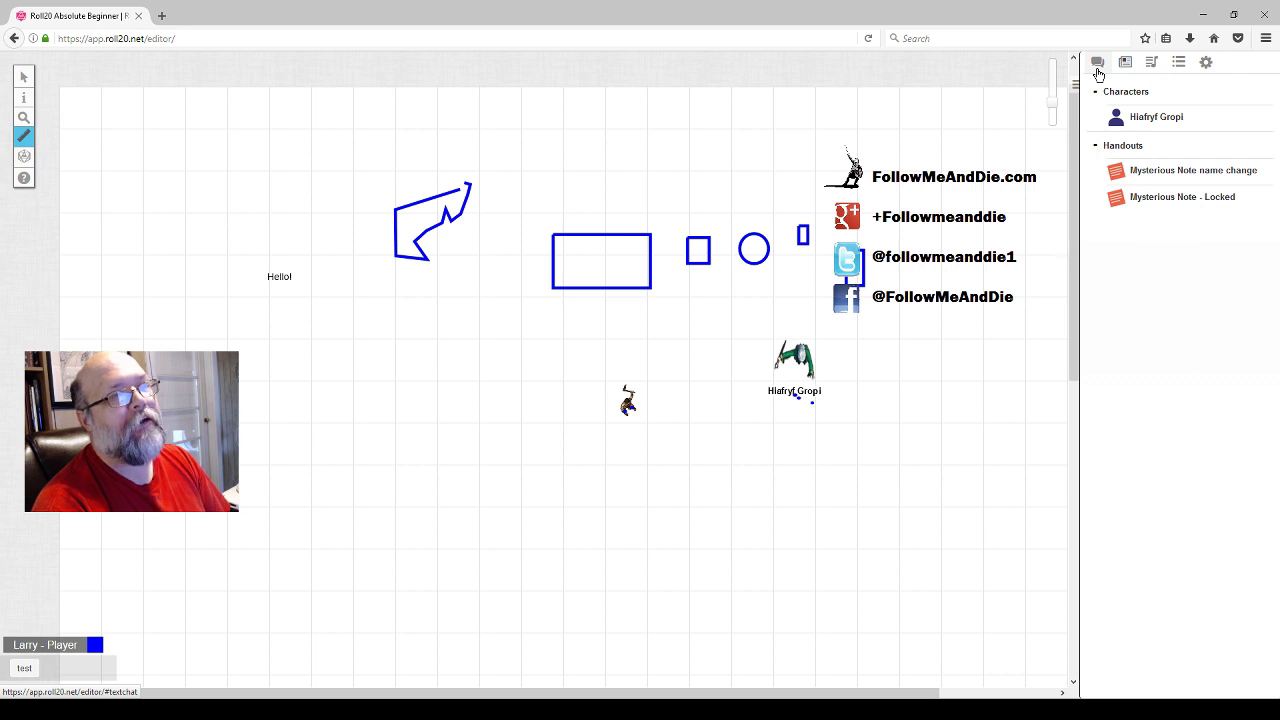
Run the test macro from the macro quick bar and check the chat log.
click(26, 670)
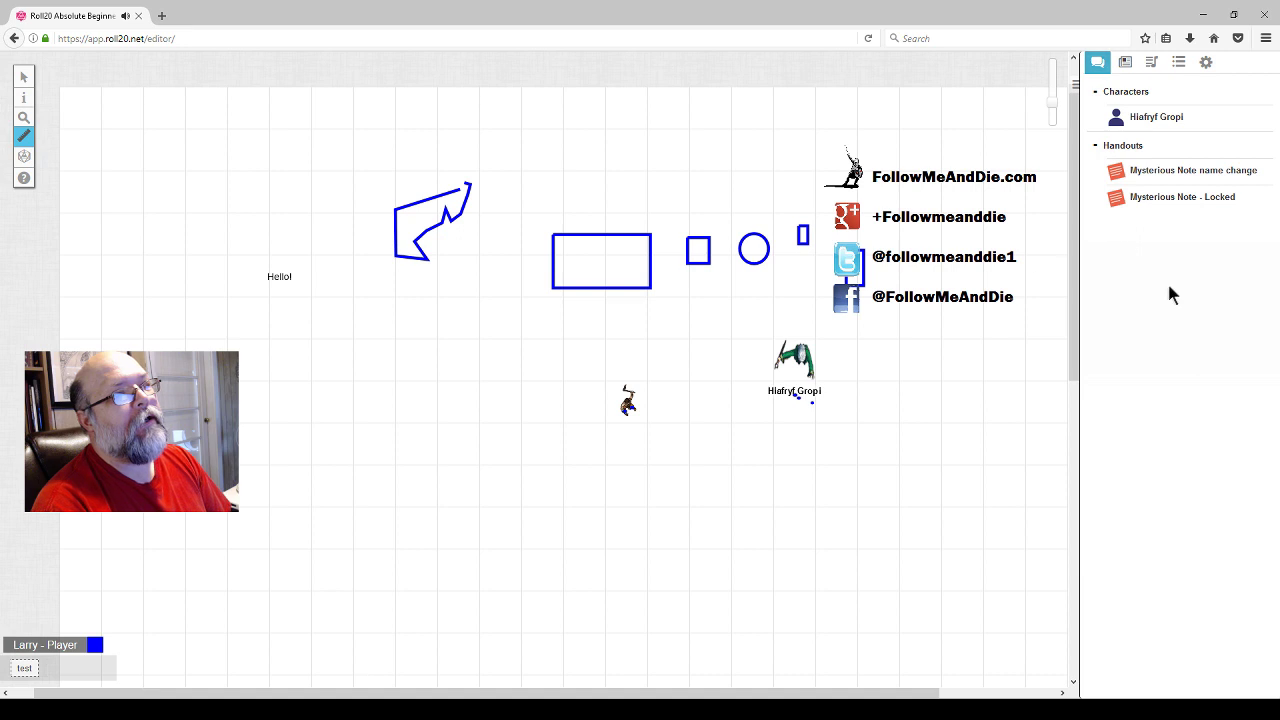
click(1097, 64)
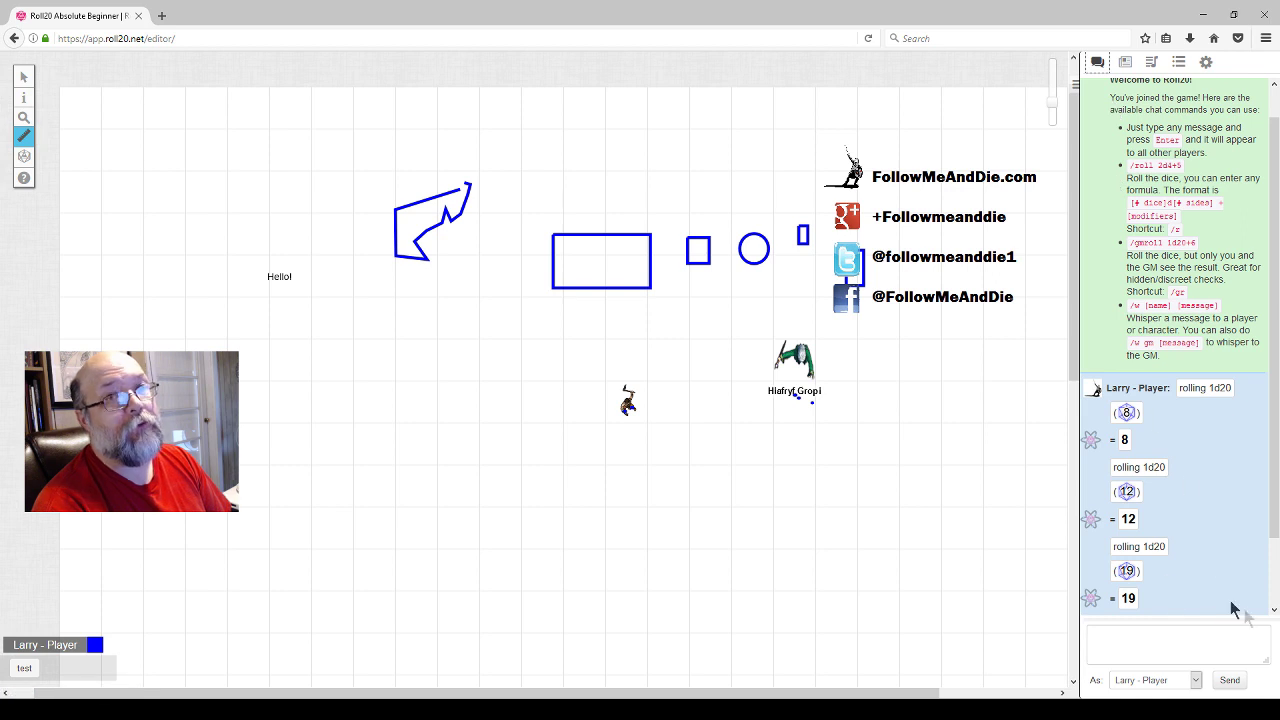
Open the Hiafryf Gropi sheet from the journal, collapse it to its title bar, move it slightly down the map and expand it again.
click(1125, 64)
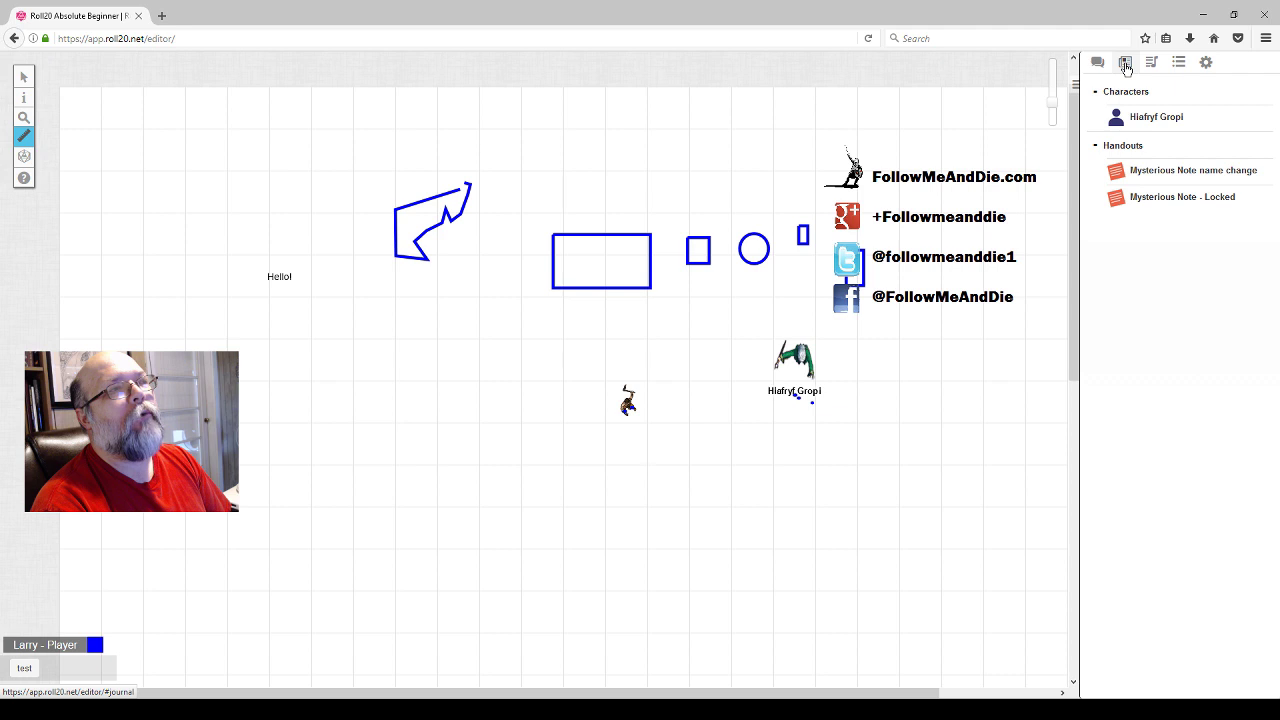
click(1148, 119)
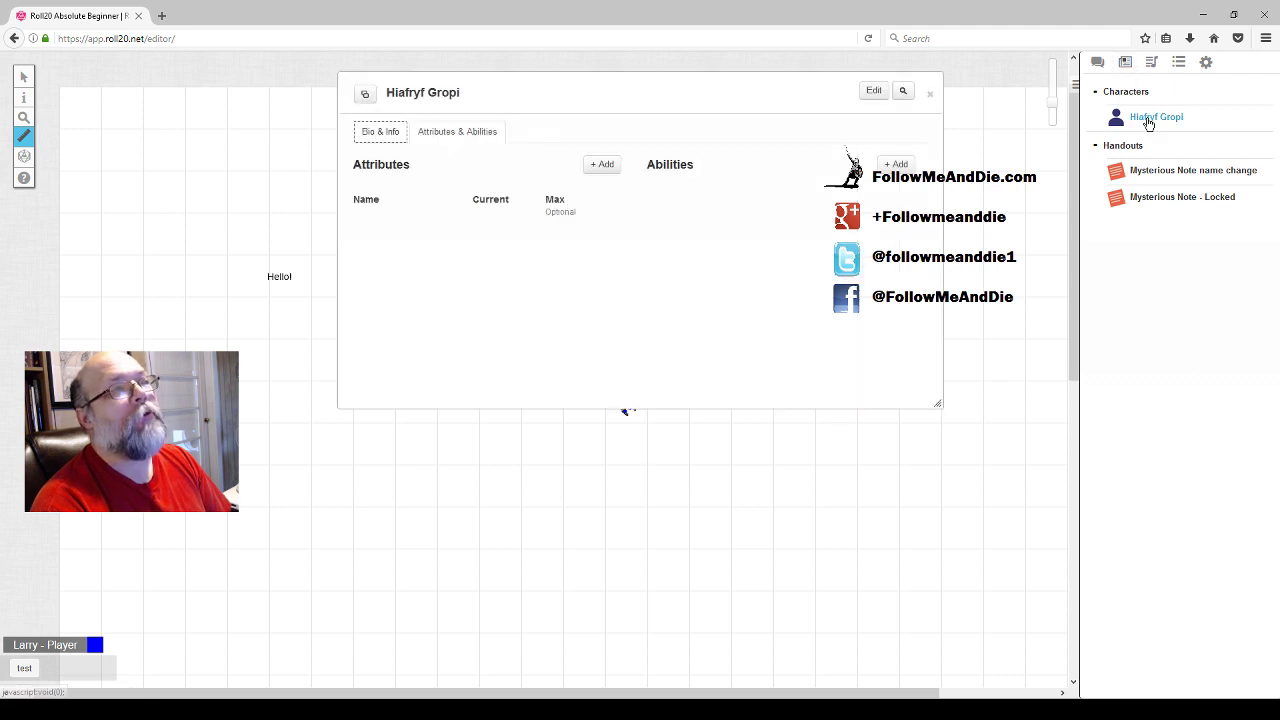
double_click(644, 97)
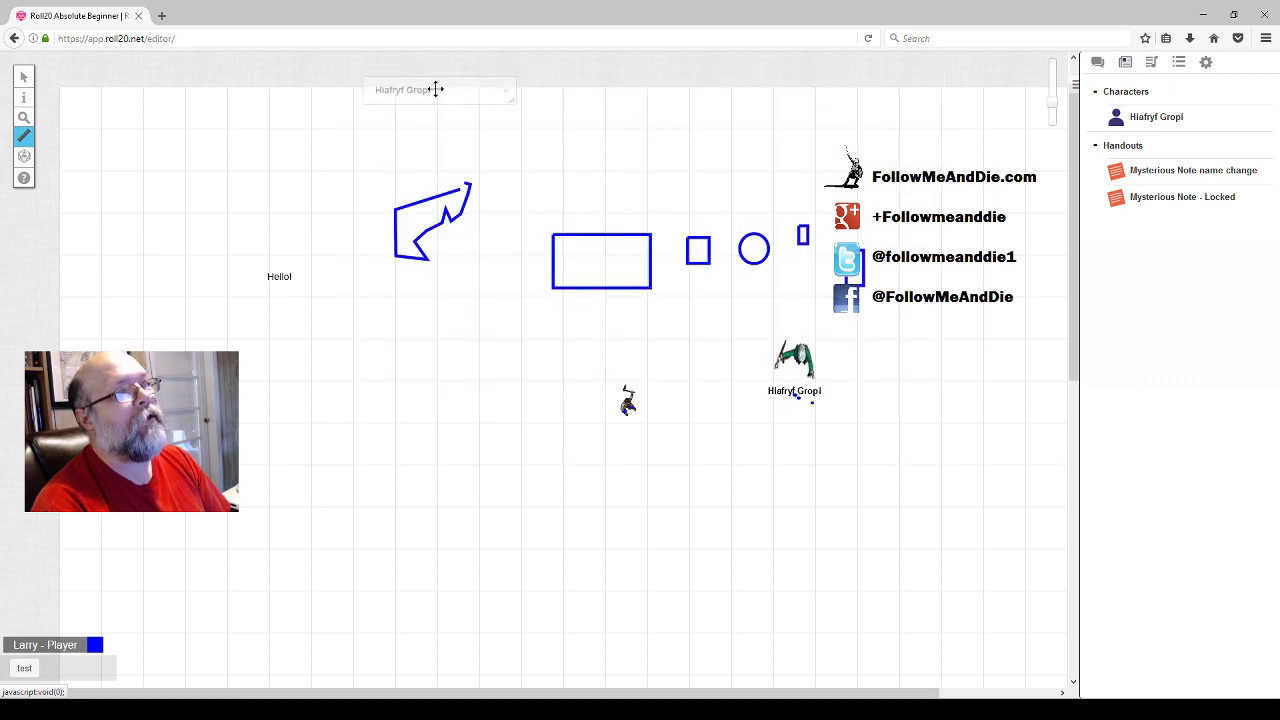
drag(436, 89, 437, 116)
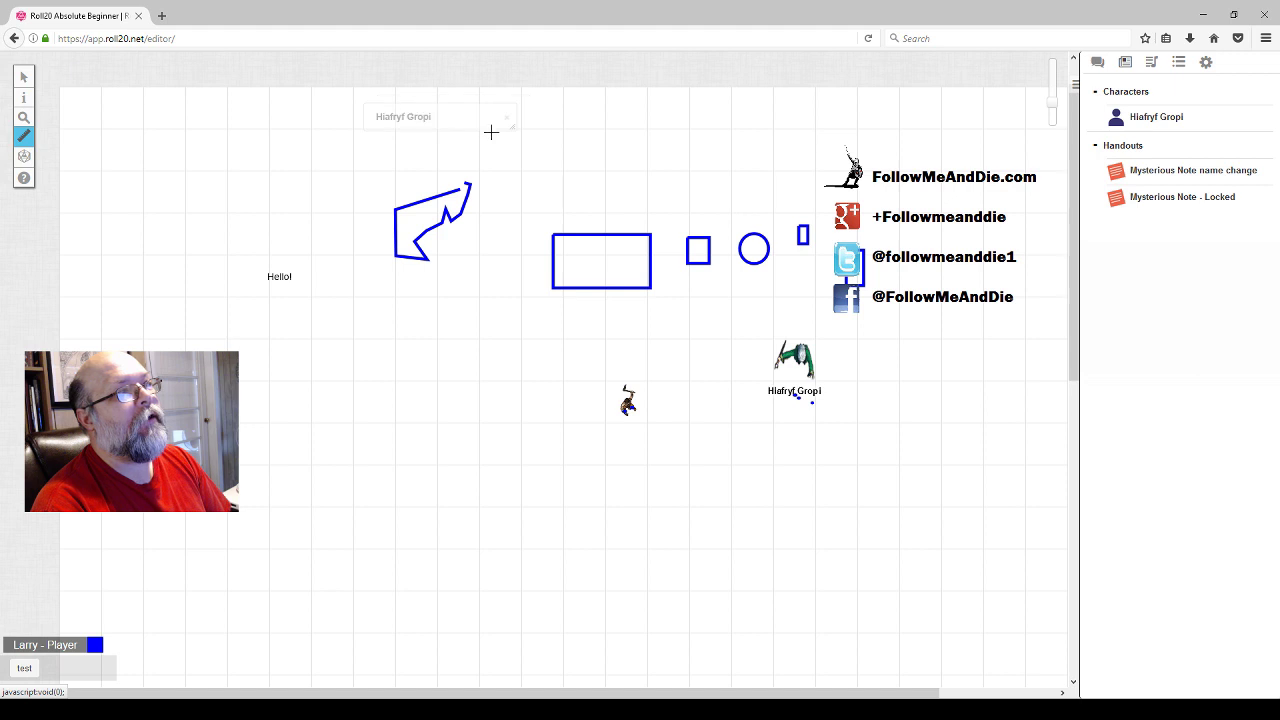
double_click(433, 116)
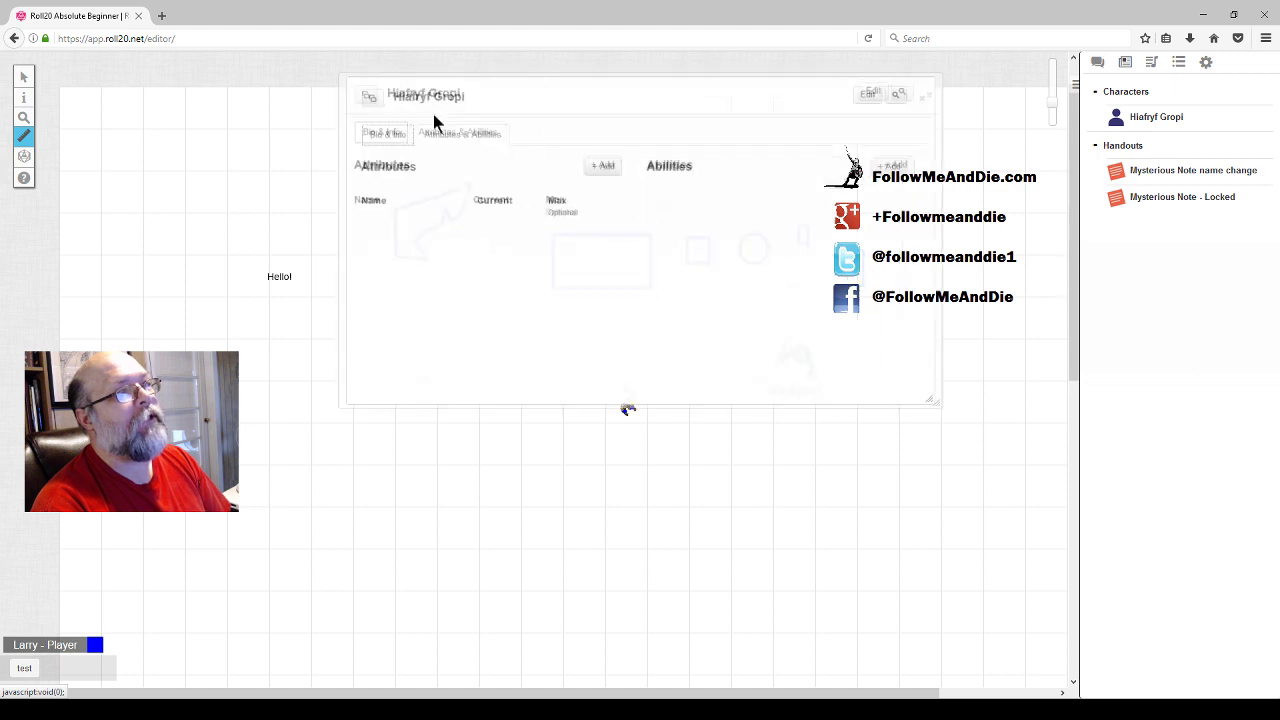
View the chat log beside the open character sheet, collapse and re-expand the sheet, and close it.
click(1097, 63)
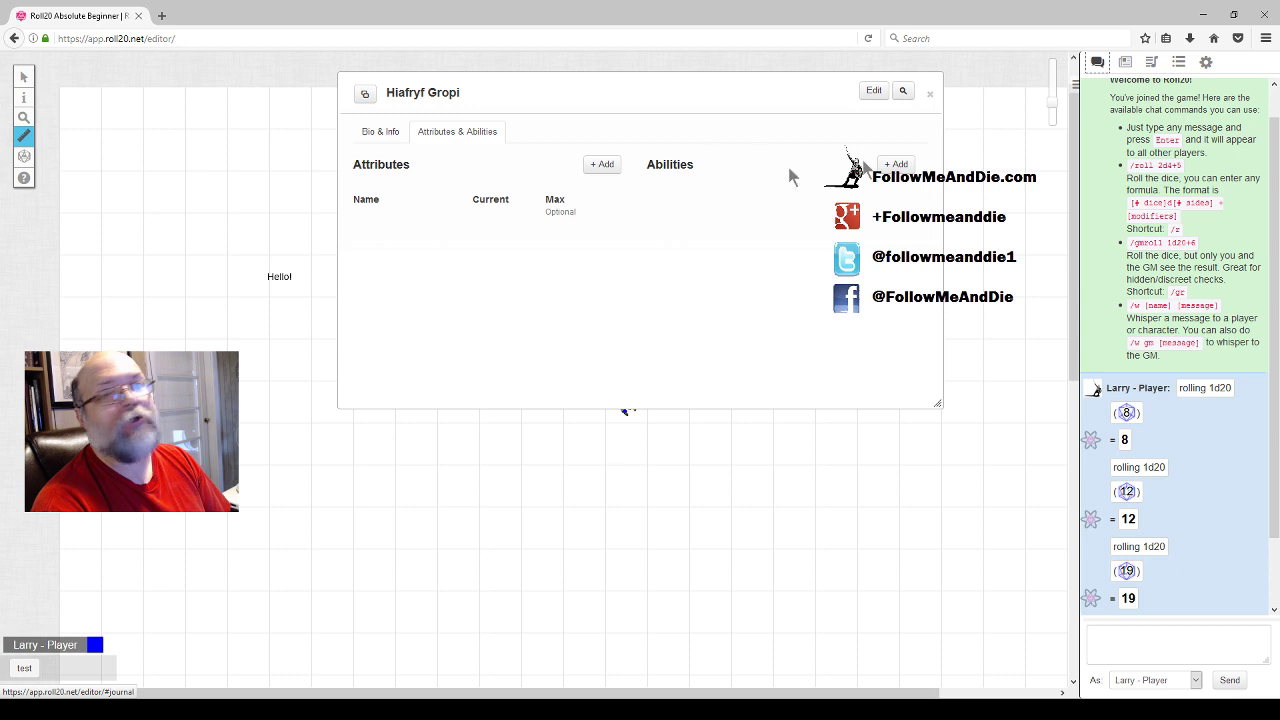
double_click(677, 88)
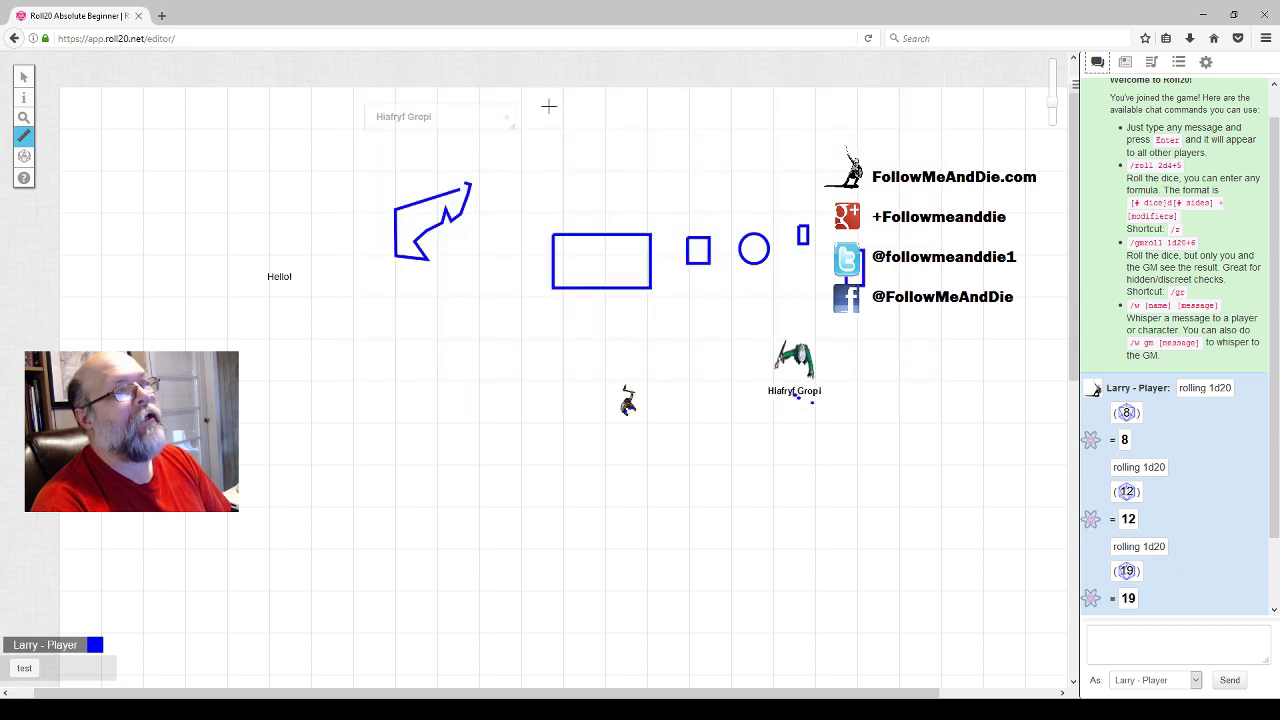
double_click(438, 121)
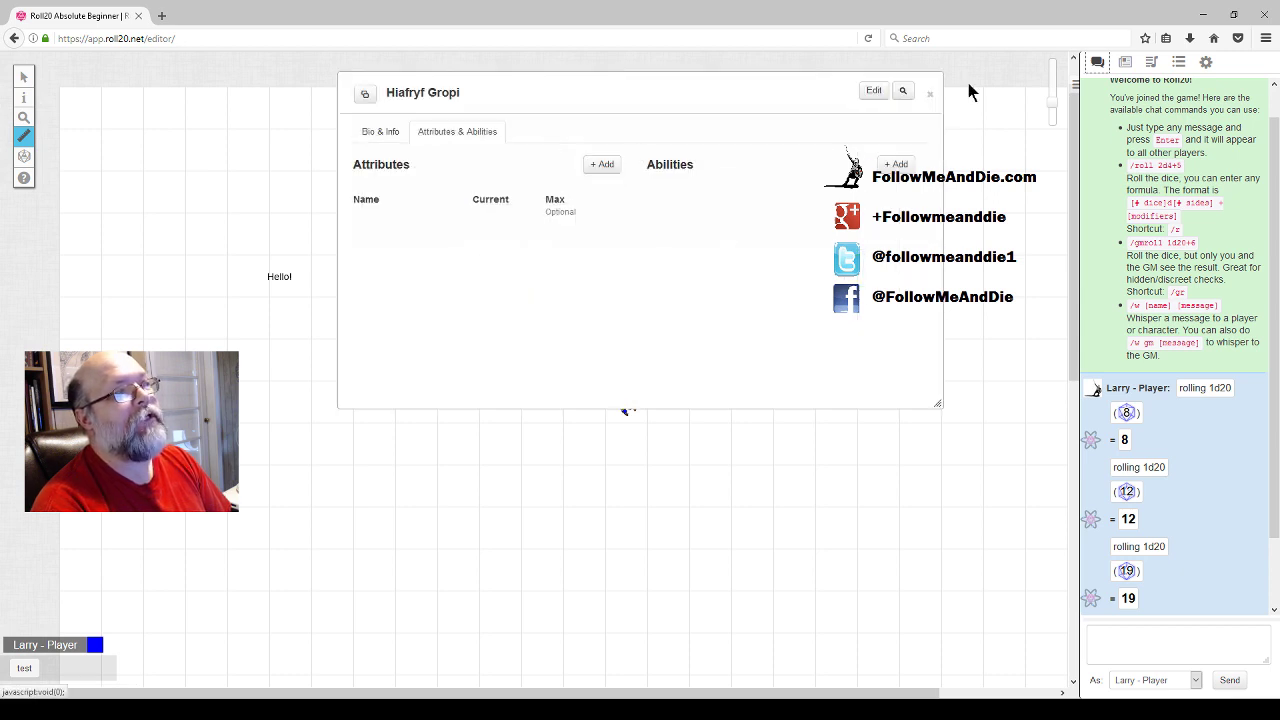
click(930, 98)
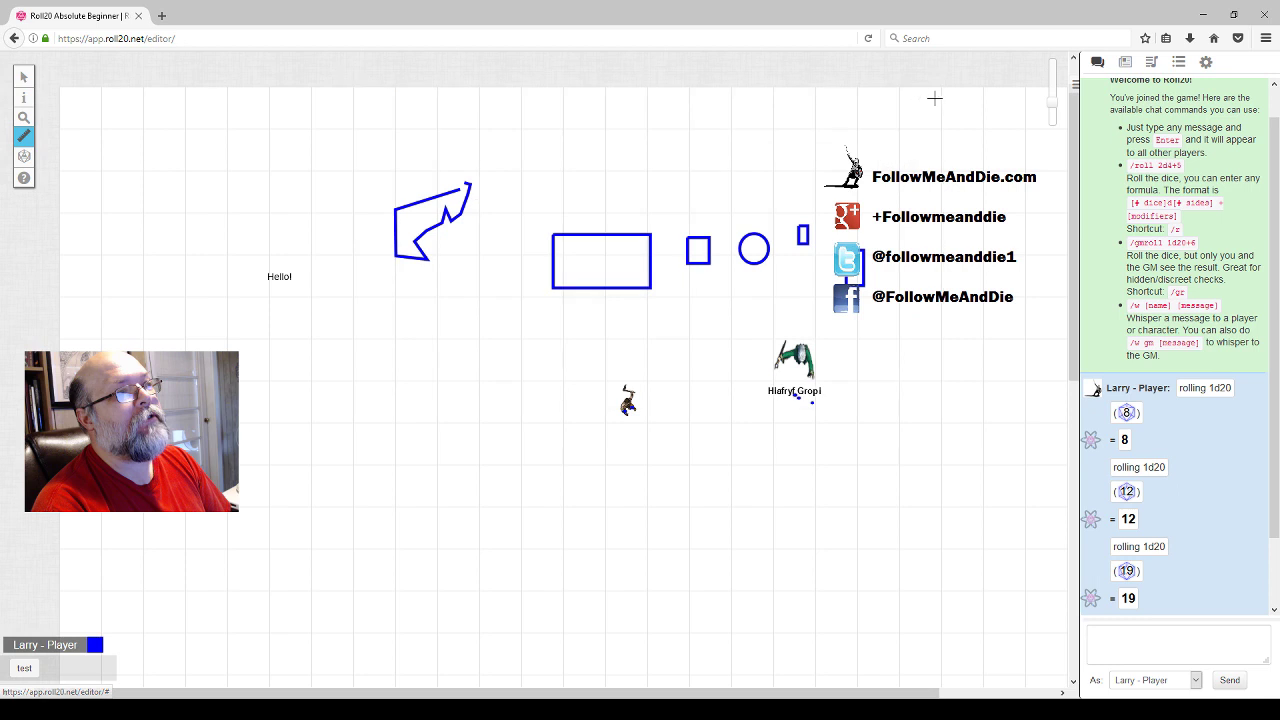
Collapse the Hiafryf Gropi sheet and both Mysterious Note handouts to title bars and line them up in a row above the drawn shapes.
click(1125, 62)
click(1166, 171)
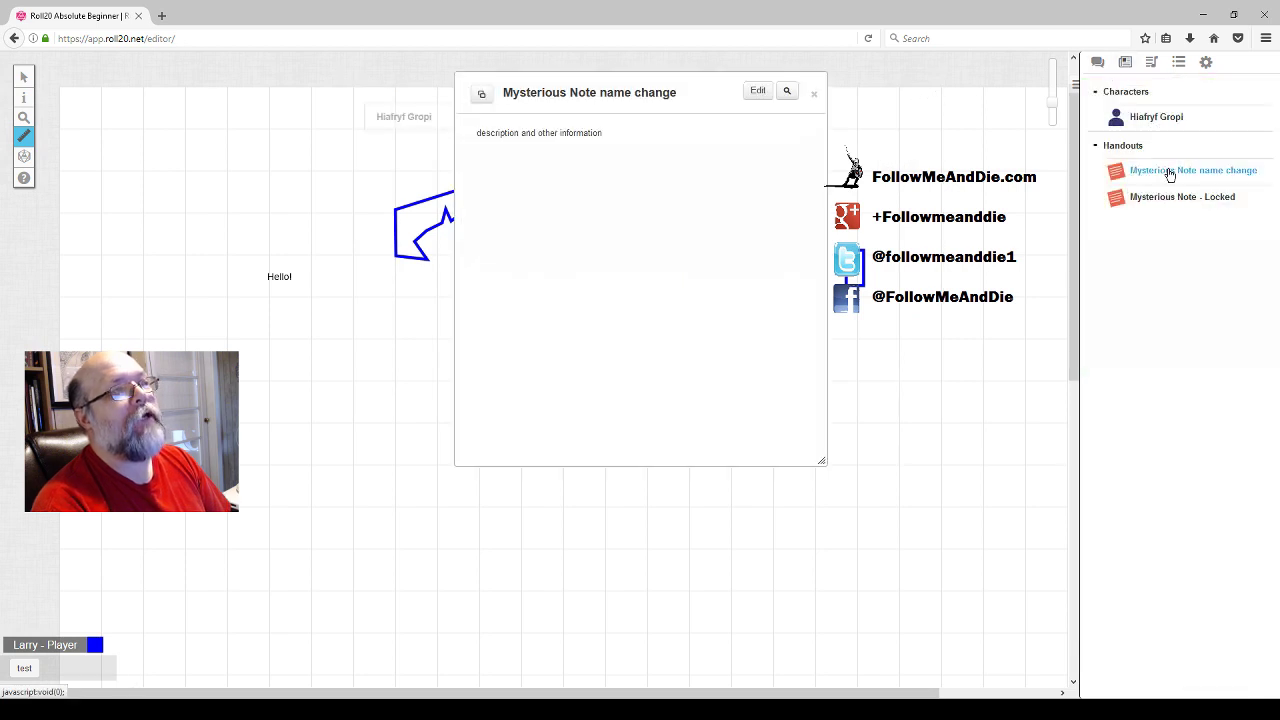
double_click(580, 92)
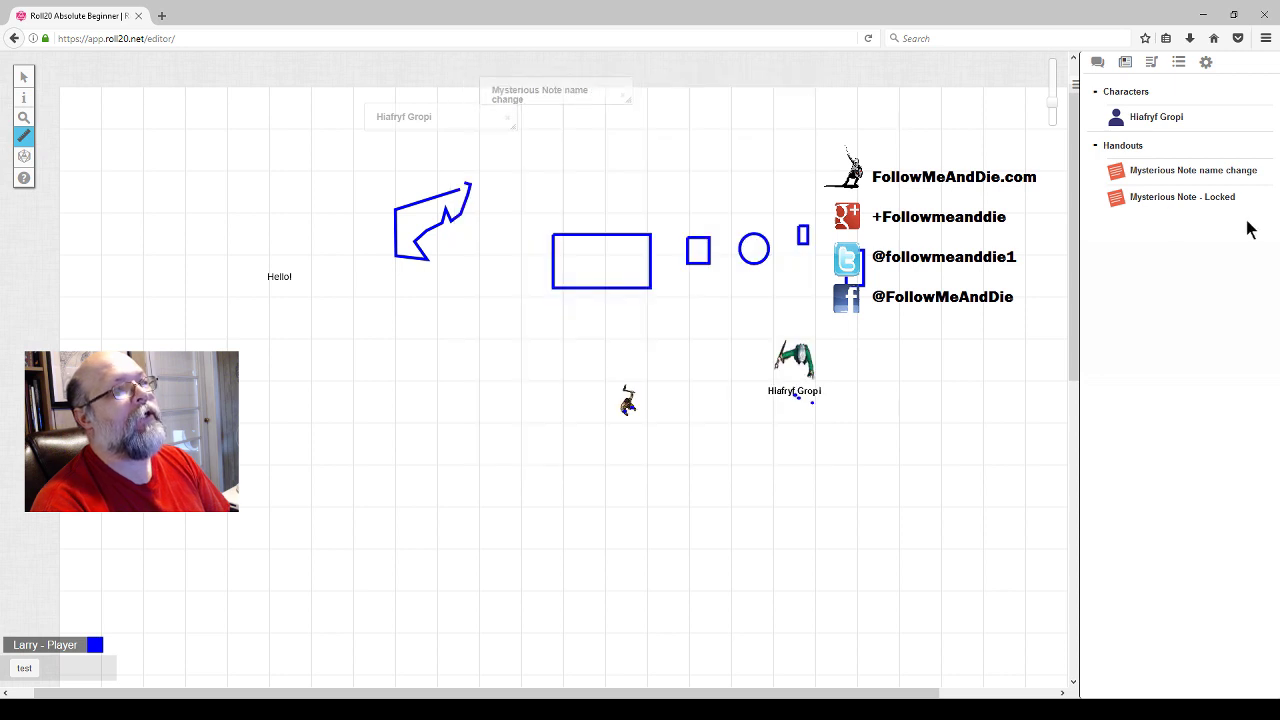
click(1210, 198)
drag(563, 94, 574, 112)
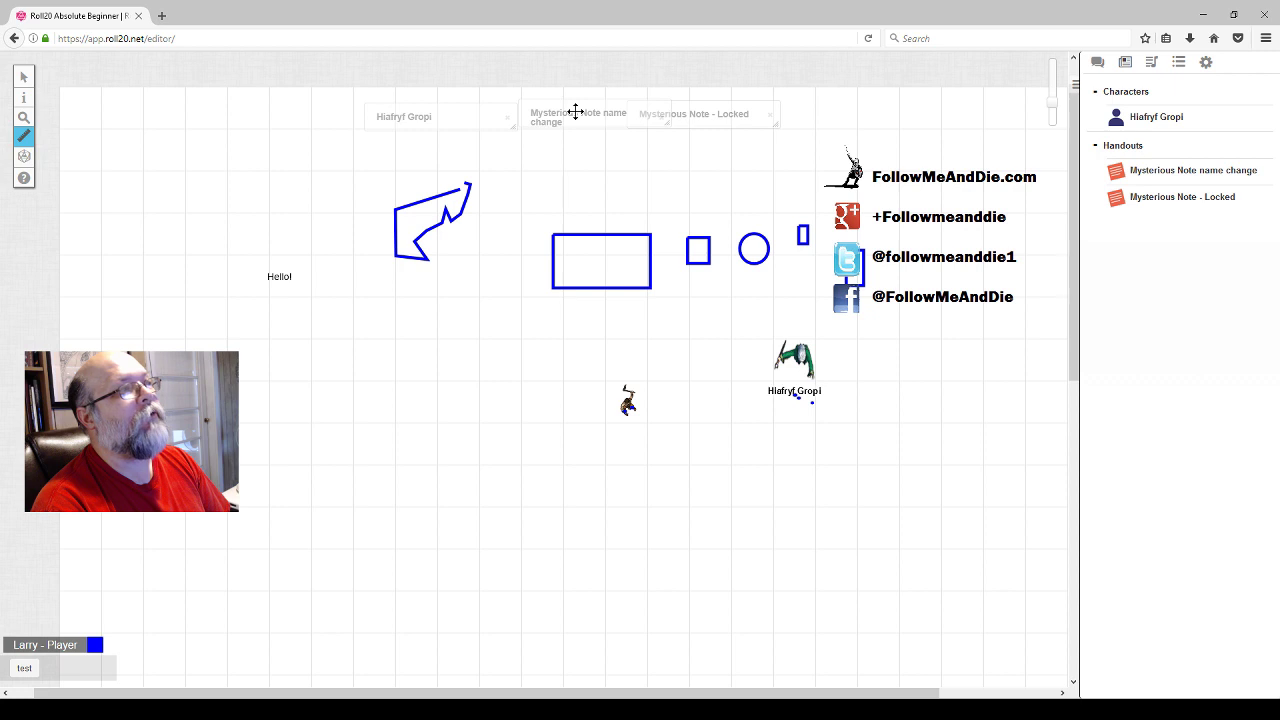
drag(725, 116, 751, 114)
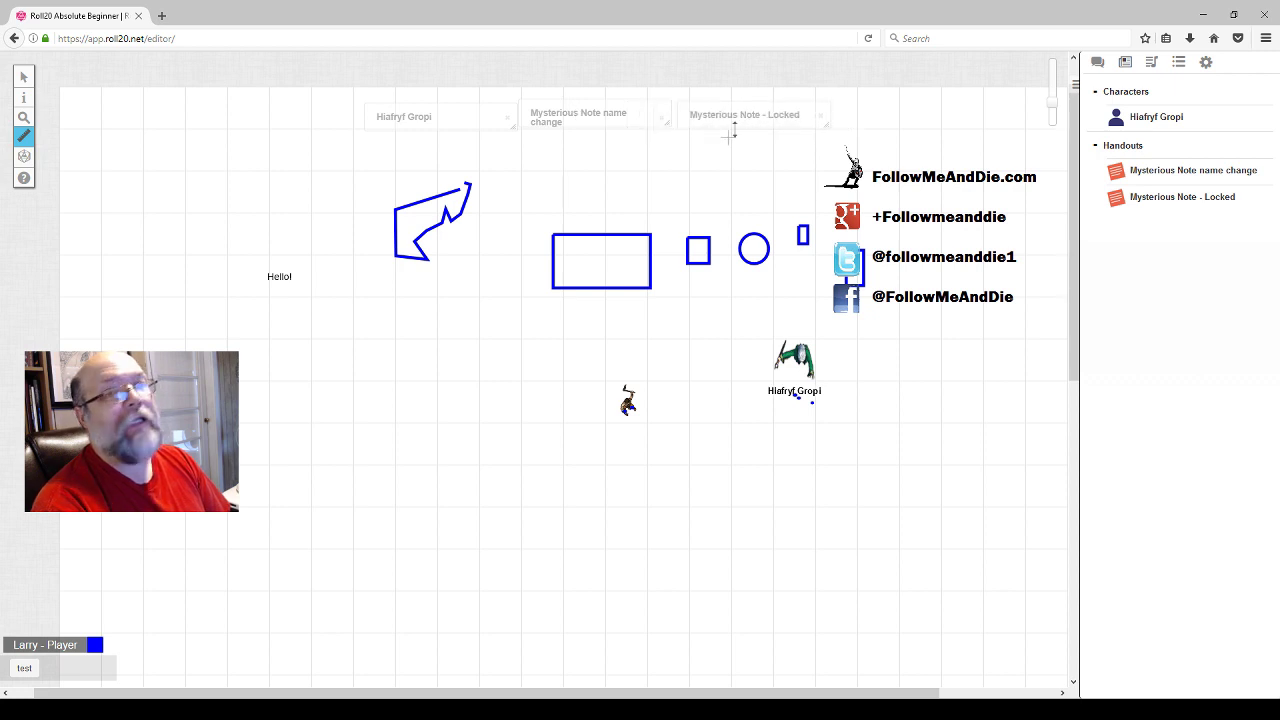
Open the macros and decks list, remove the test macro from the quick bar and put it back.
click(1180, 66)
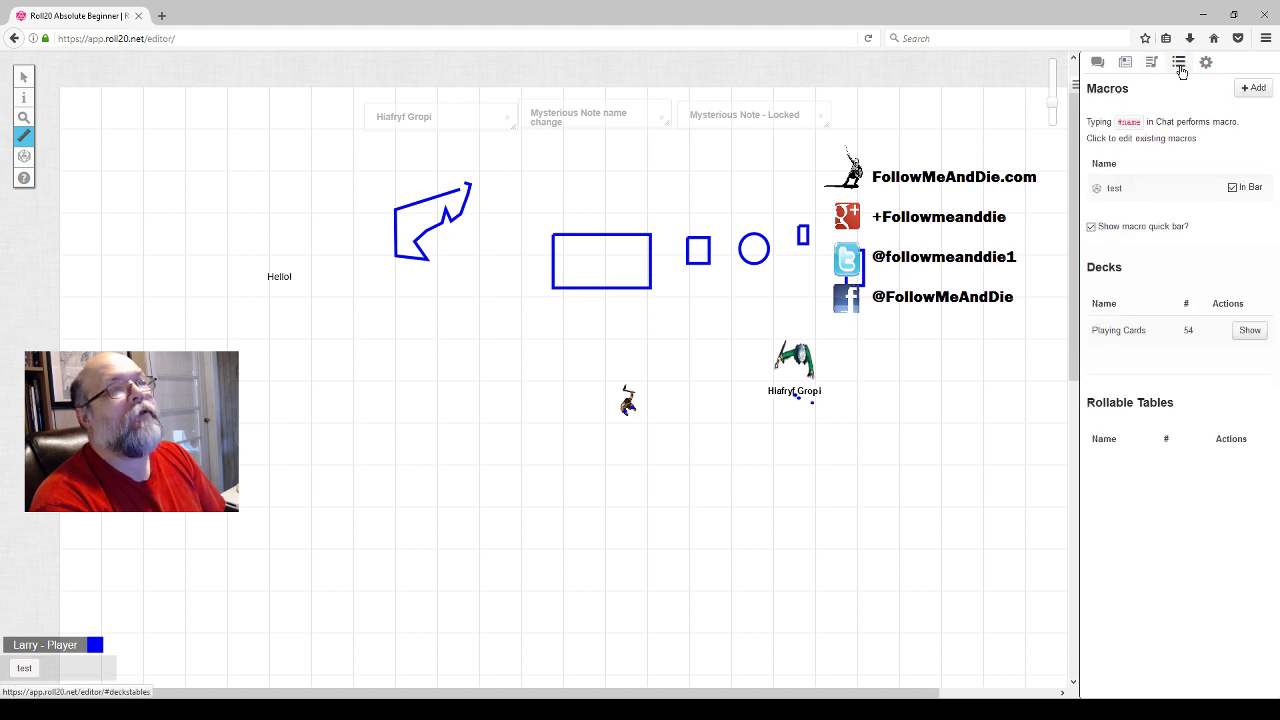
click(1233, 190)
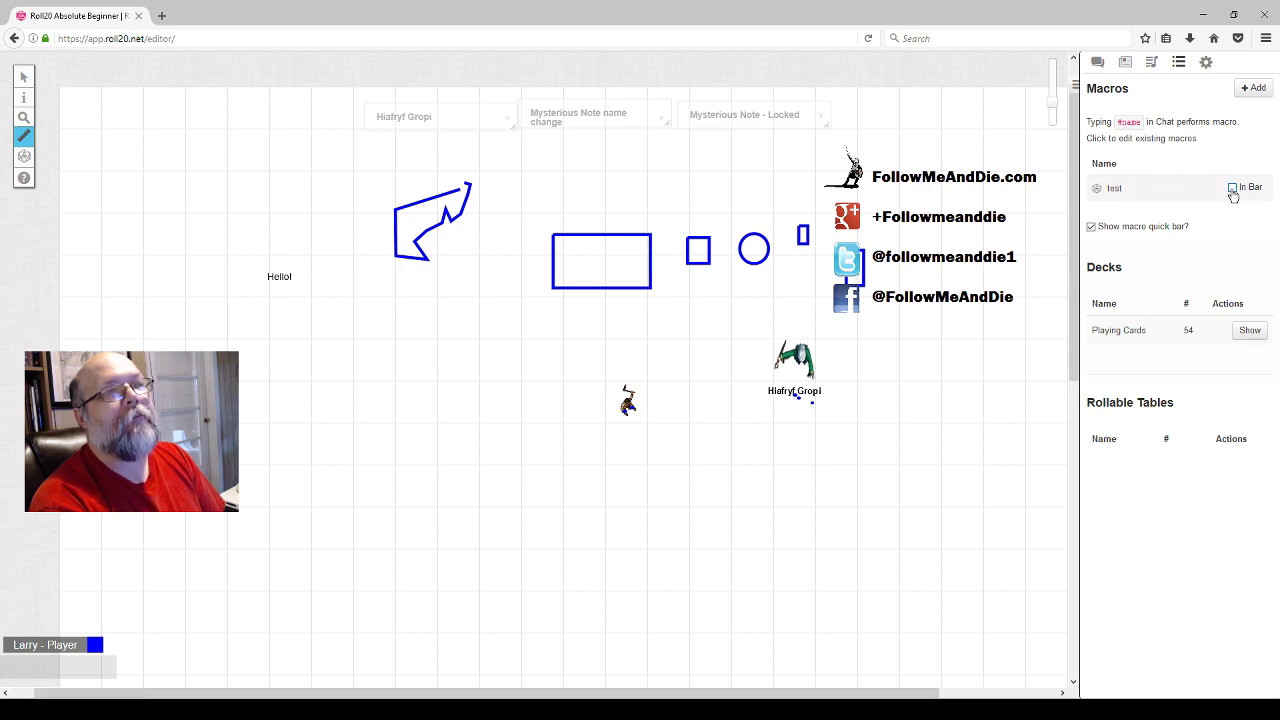
click(1233, 190)
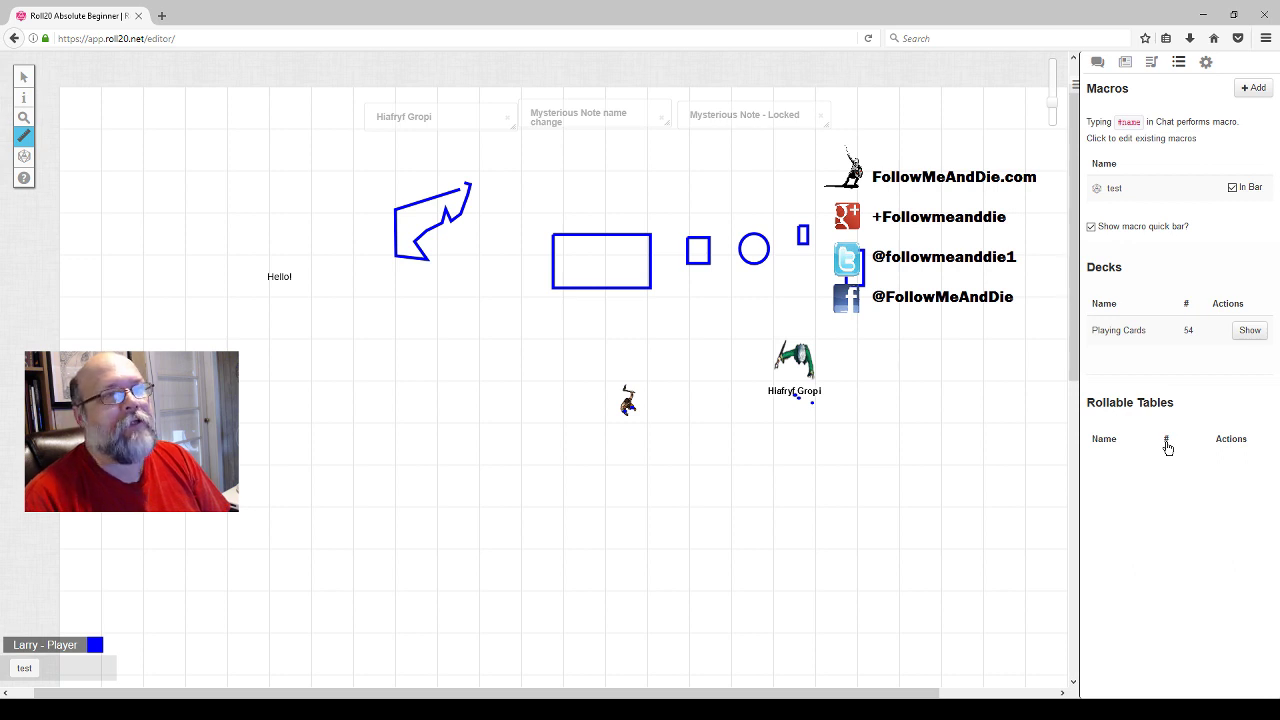
Open the player settings, toggle the 3D dice option and return to the macros and decks list.
click(1206, 64)
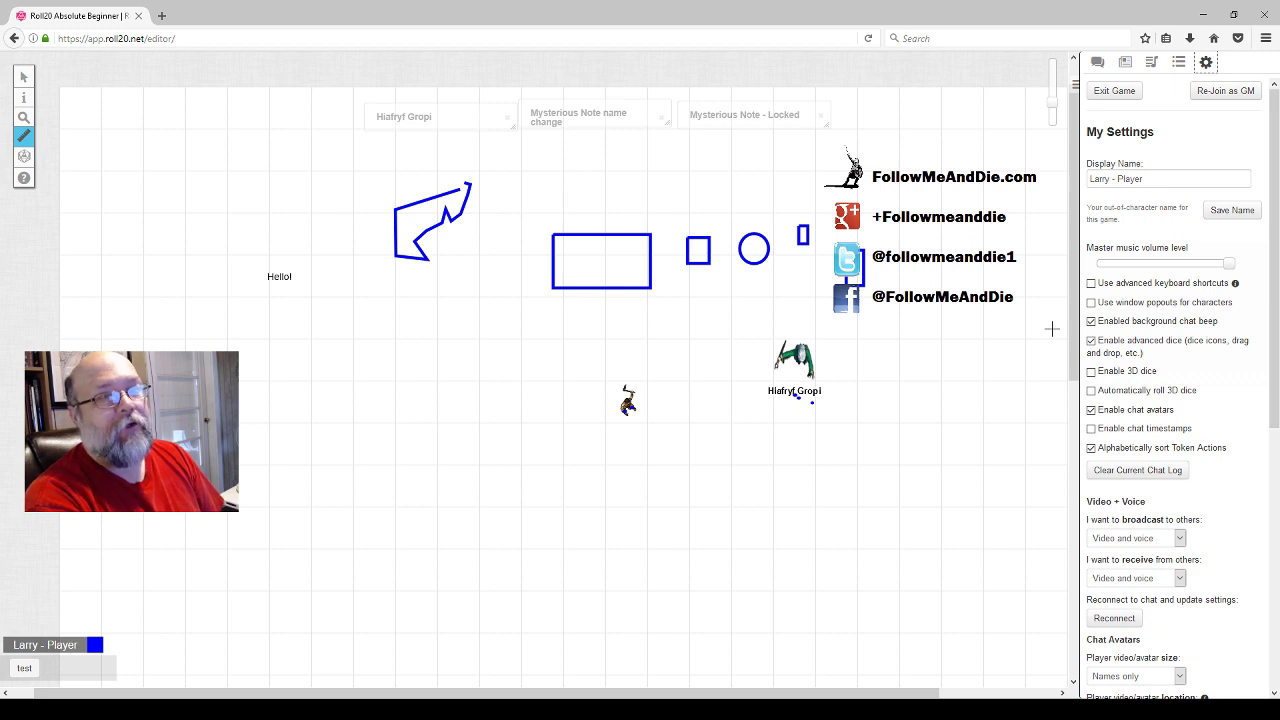
click(1092, 373)
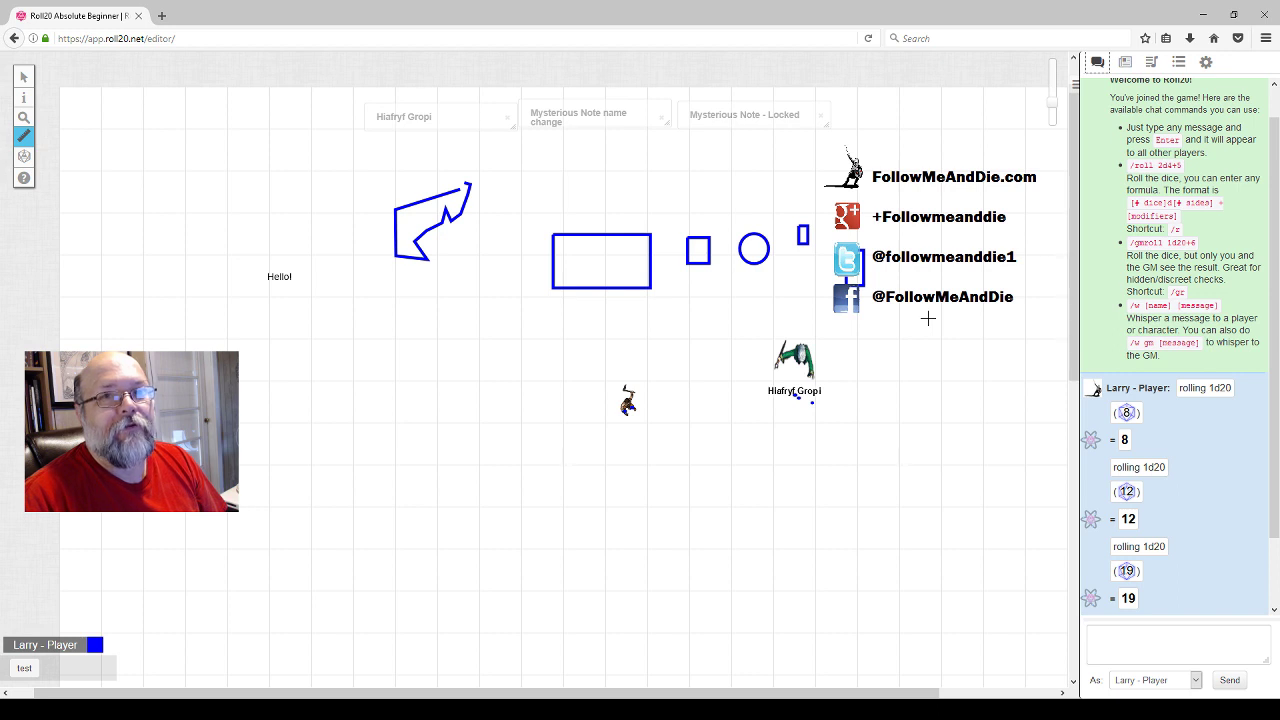
click(1178, 62)
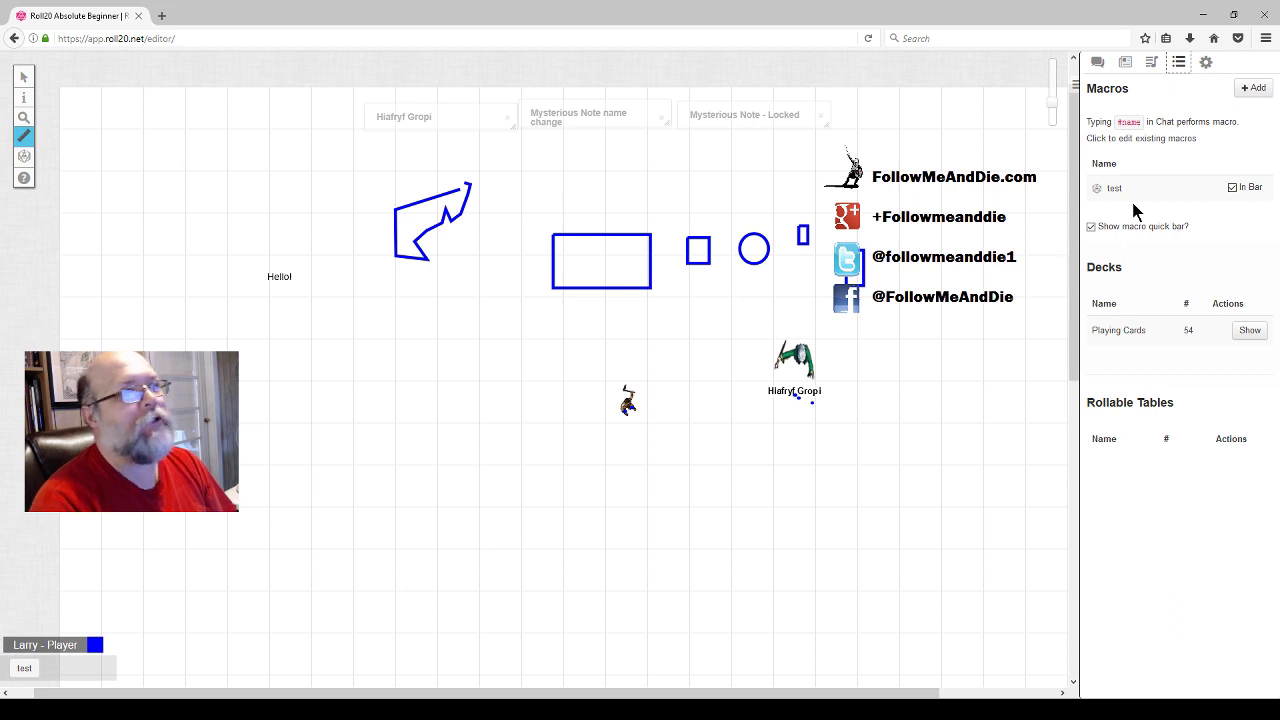
Zoom in on the map and look farther down it, and hide and restore the sidebar.
mouse_move(1053, 104)
mouse_down()
mouse_move(1051, 91)
mouse_move(1055, 106)
mouse_up()
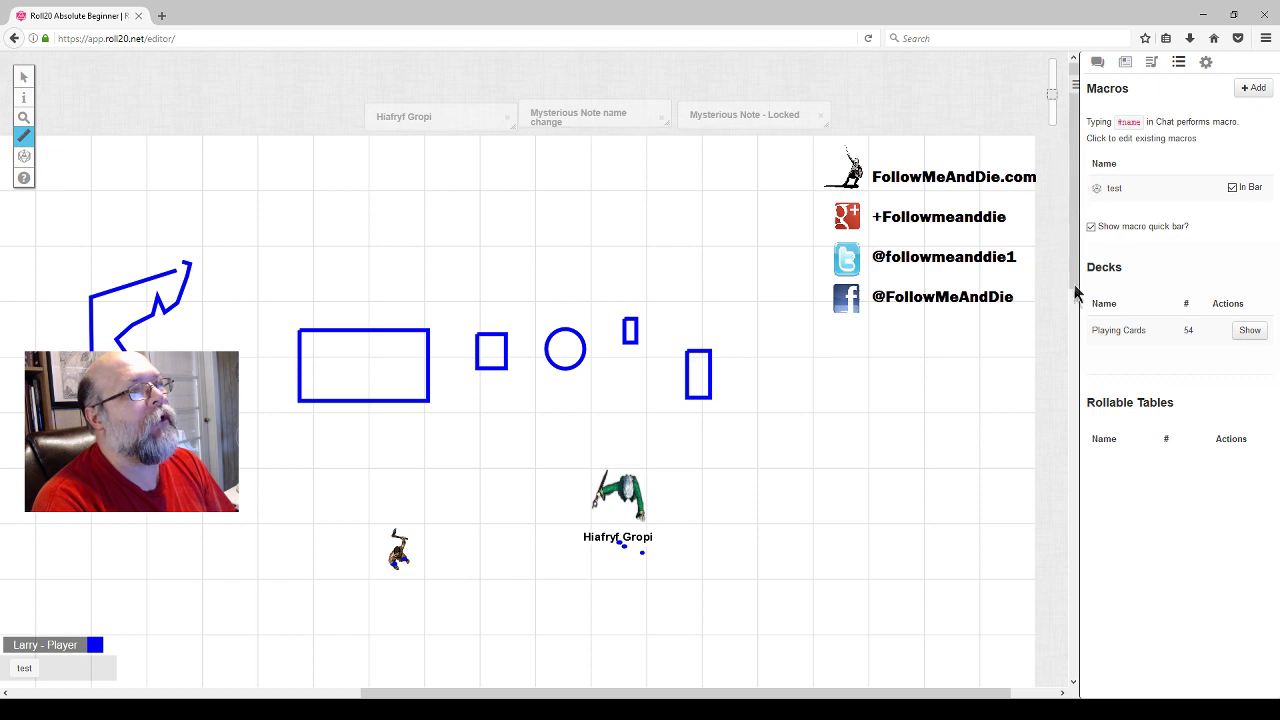
scroll(1071, 295, down, 1)
click(1069, 427)
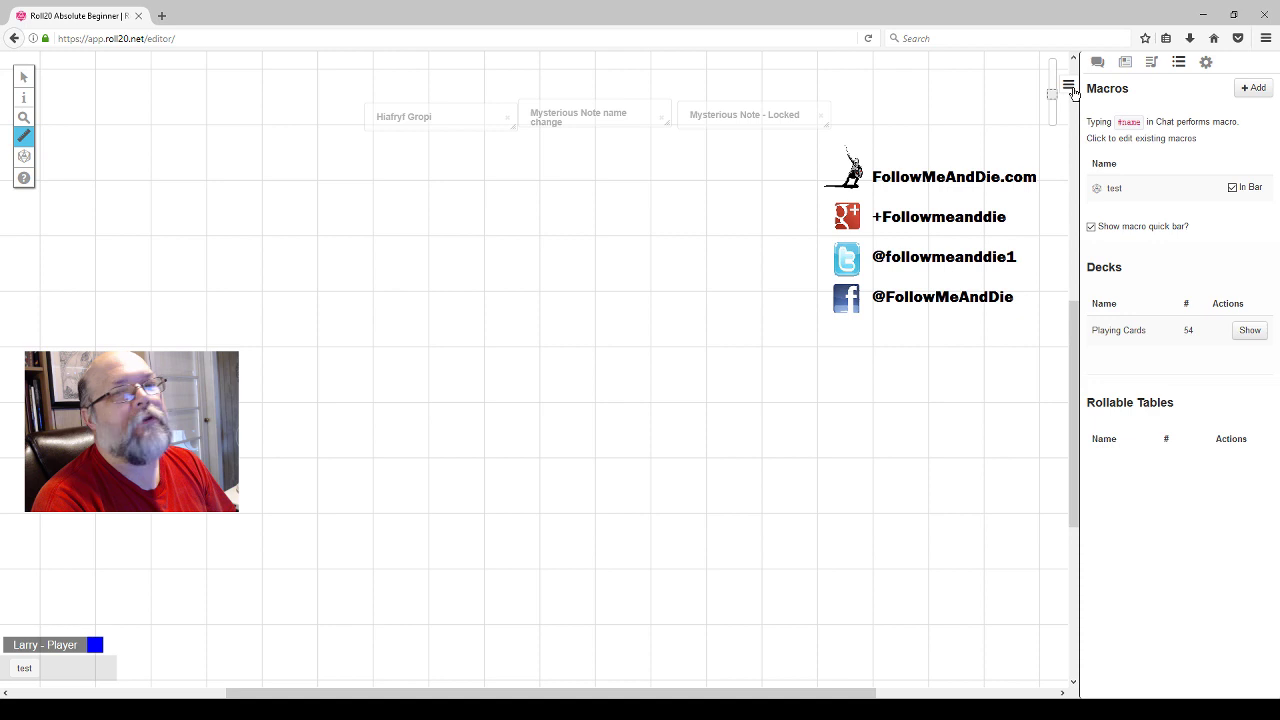
click(1070, 88)
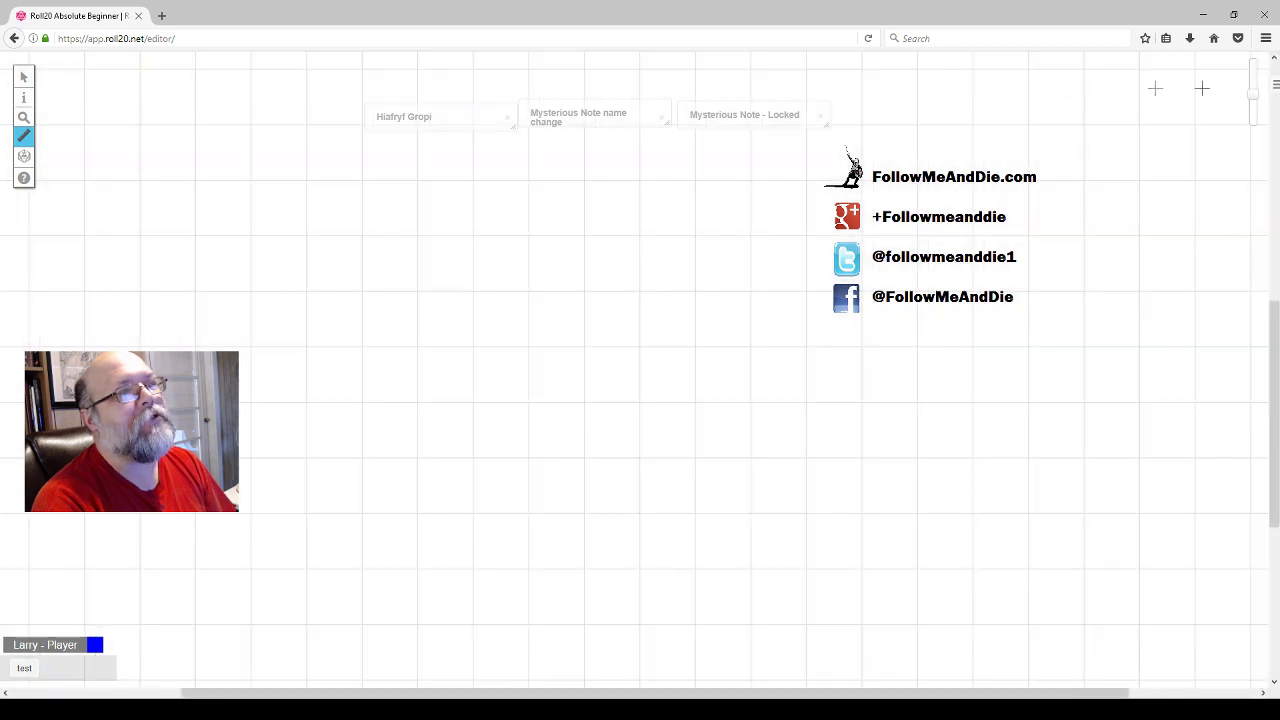
click(1275, 90)
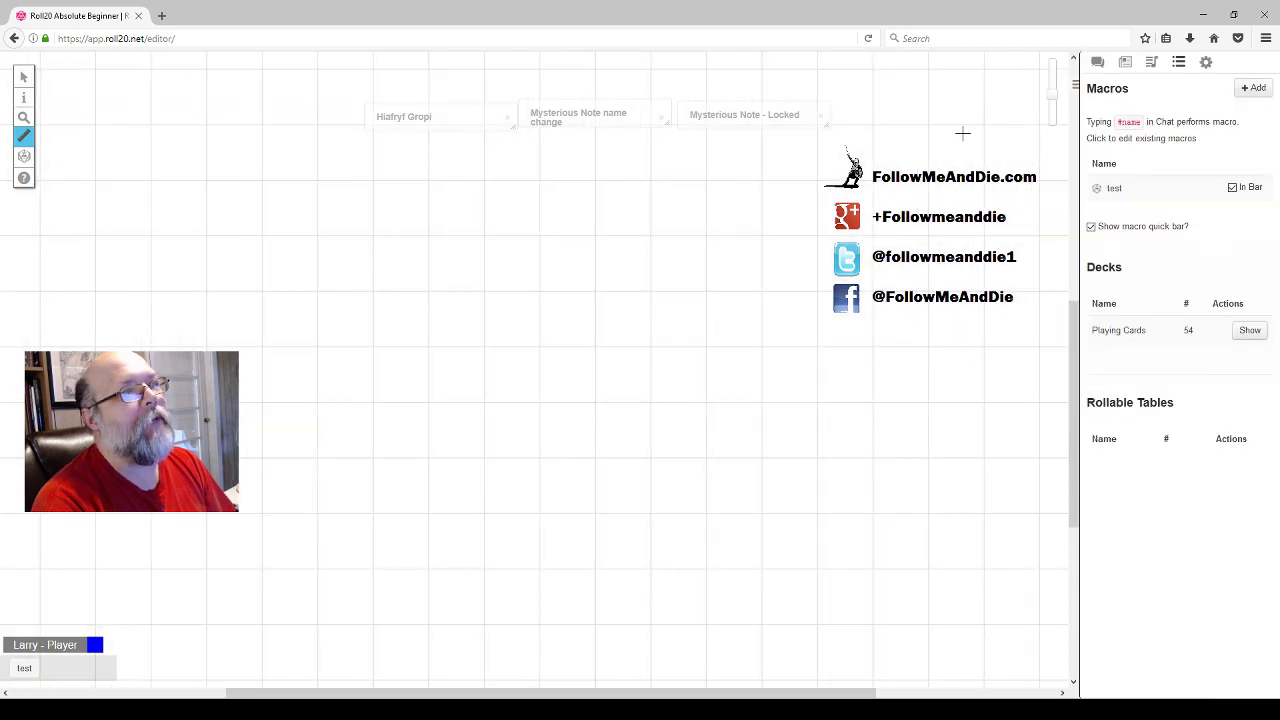
Expand the collapsed Mysterious Note - Locked handout and pop it out into its own window.
click(698, 115)
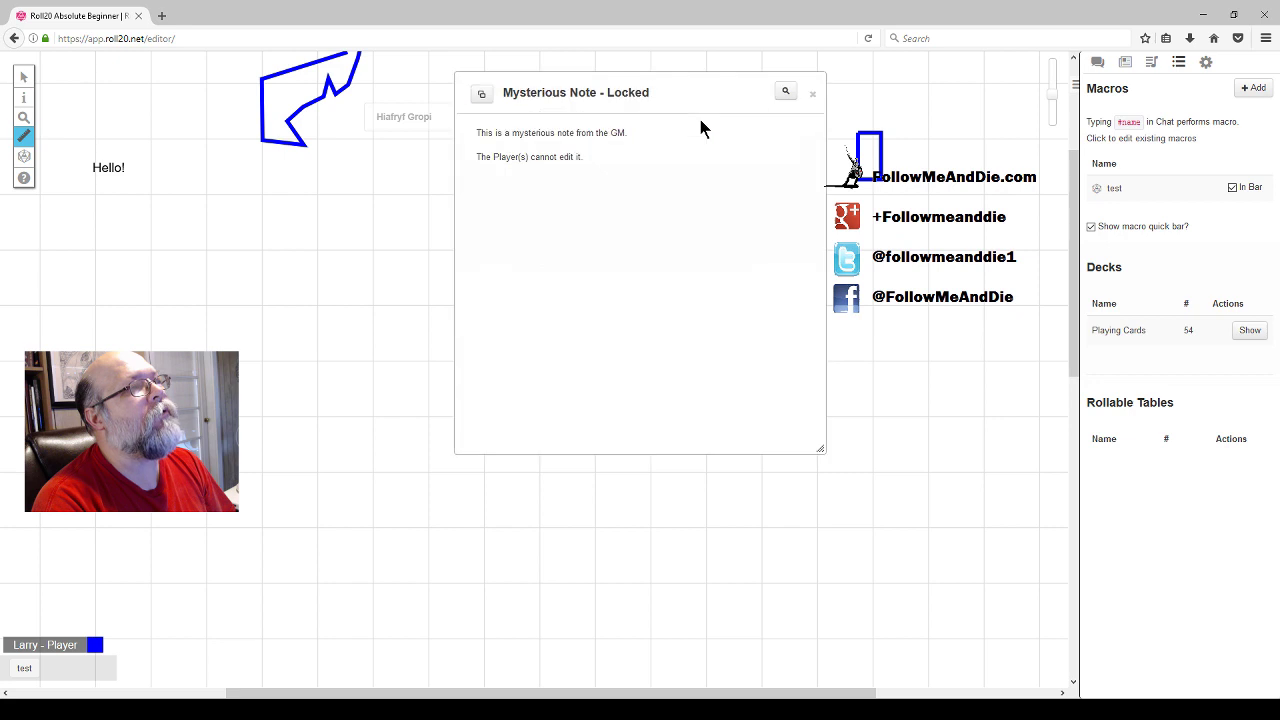
click(483, 96)
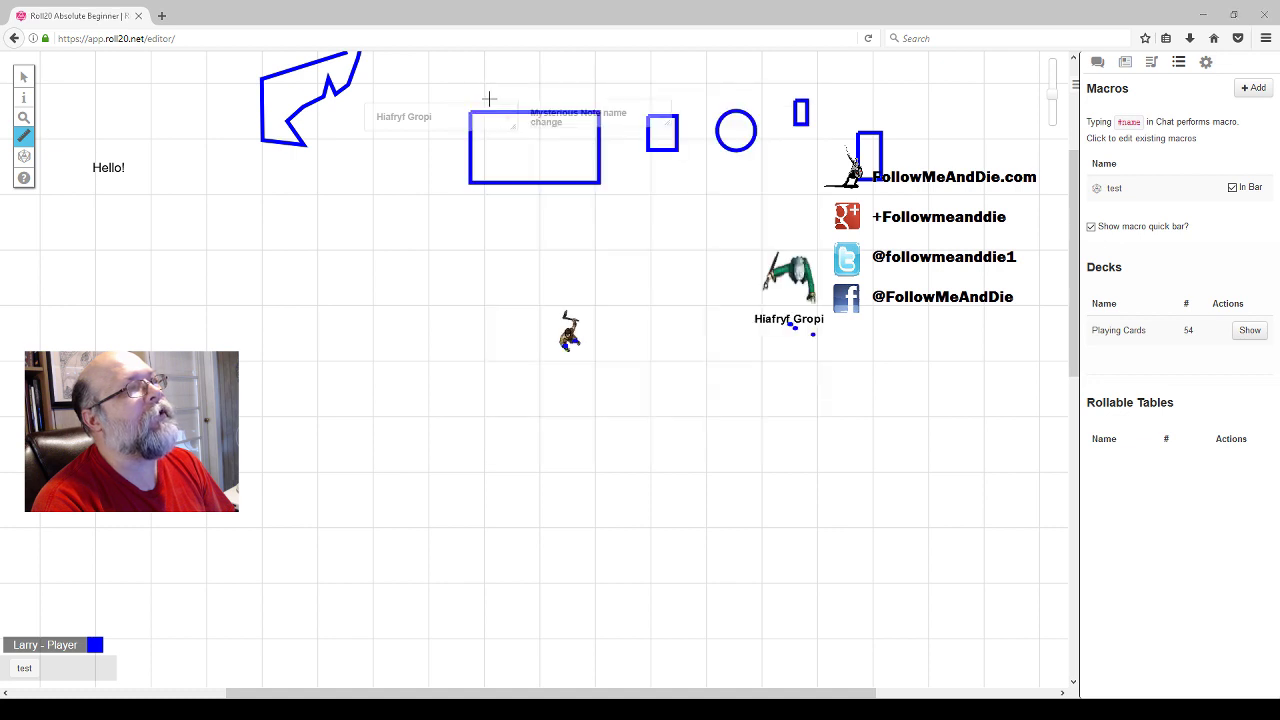